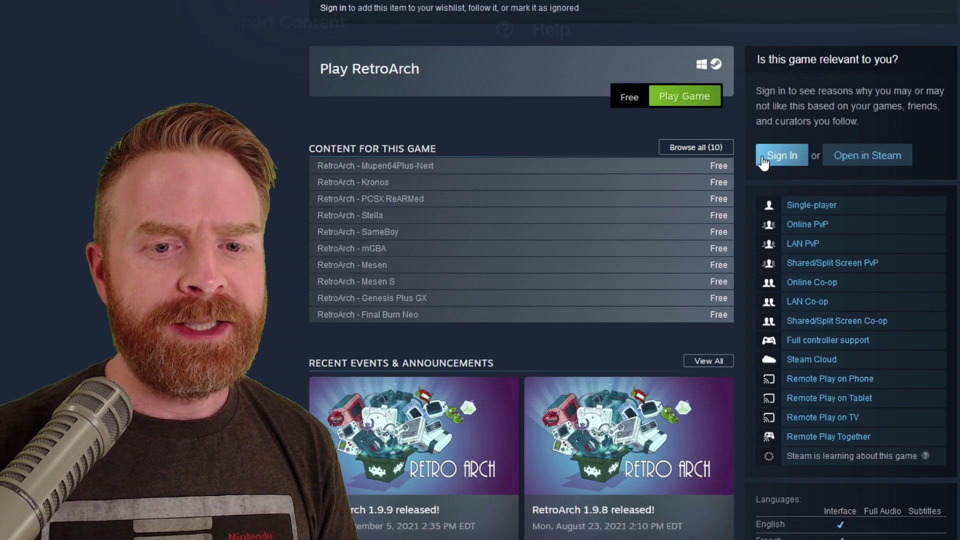
pyautogui.moveTo(452, 175)
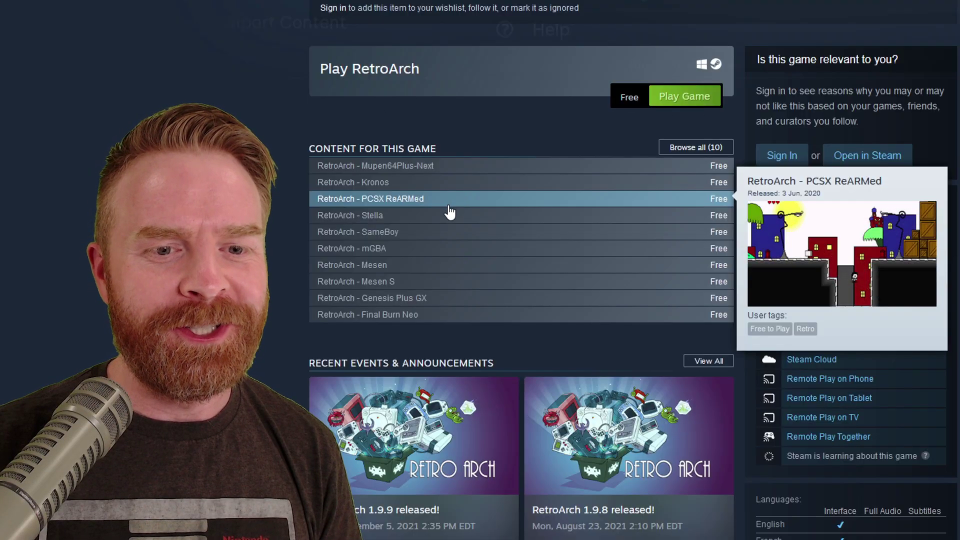
pyautogui.moveTo(448, 216)
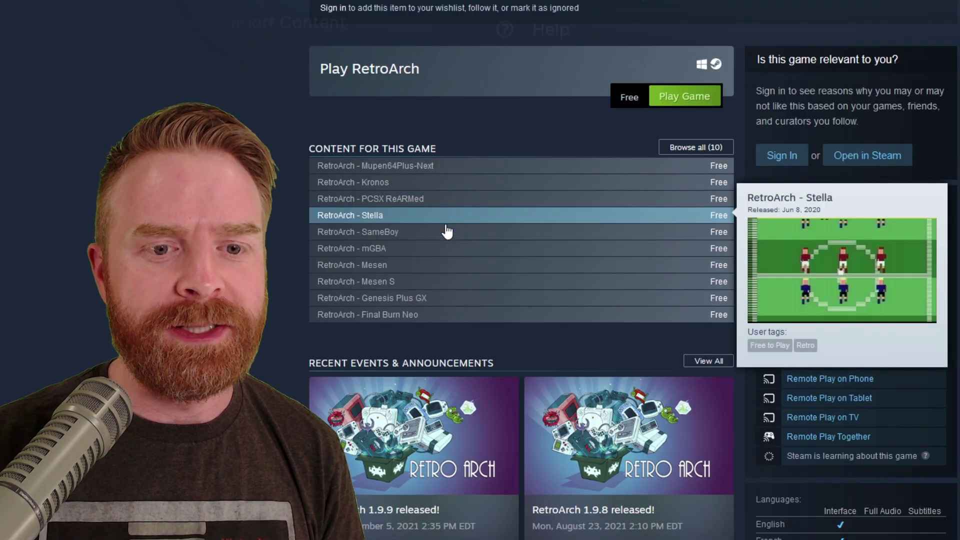
pyautogui.moveTo(446, 235)
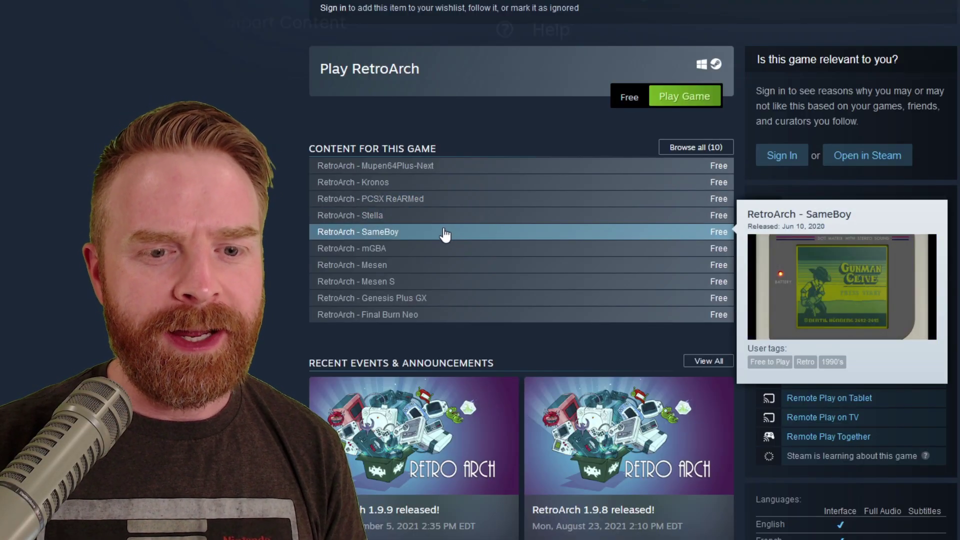
pyautogui.moveTo(444, 251)
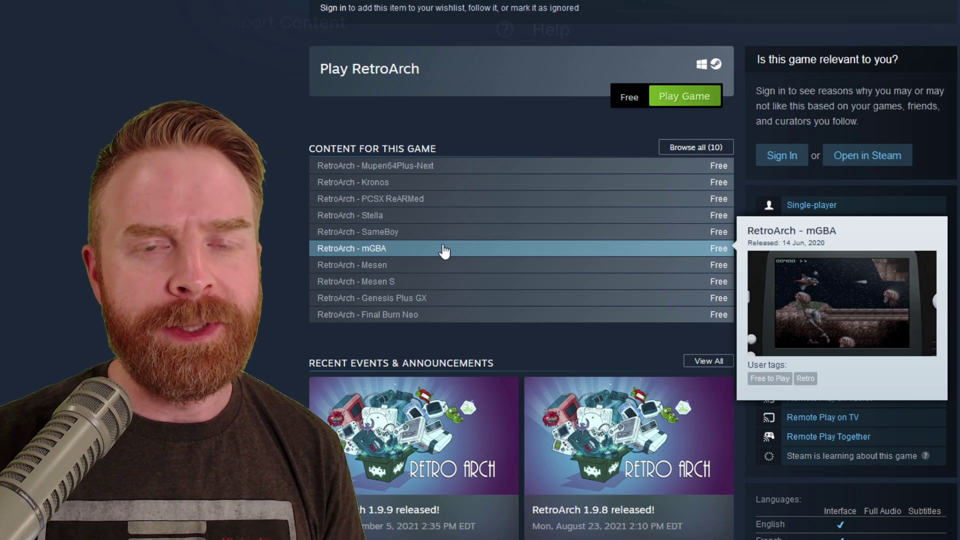
pyautogui.moveTo(443, 267)
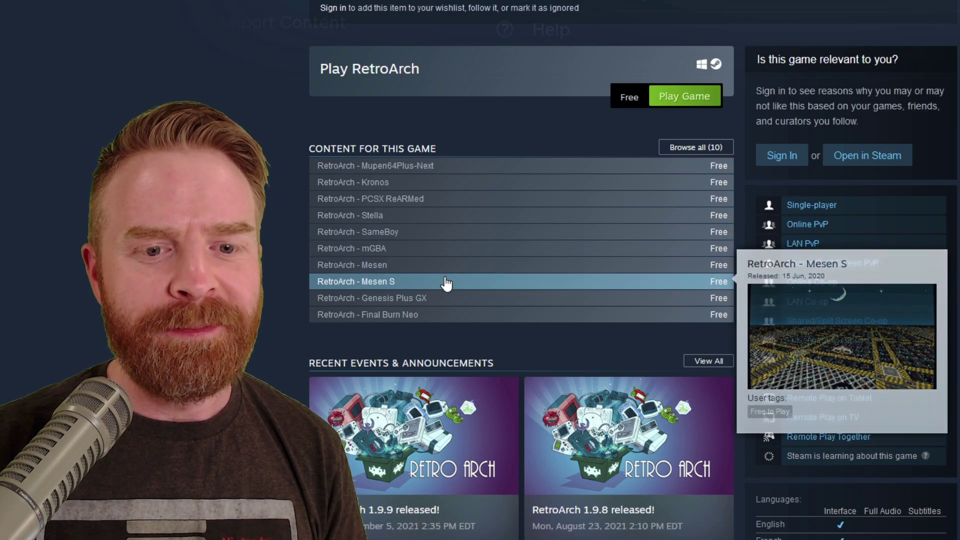
pyautogui.moveTo(458, 300)
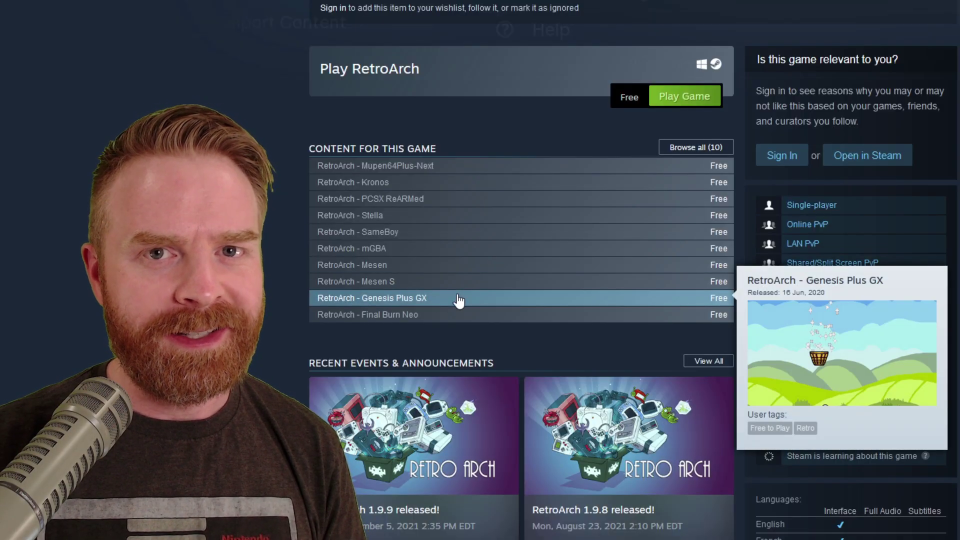
pyautogui.moveTo(464, 321)
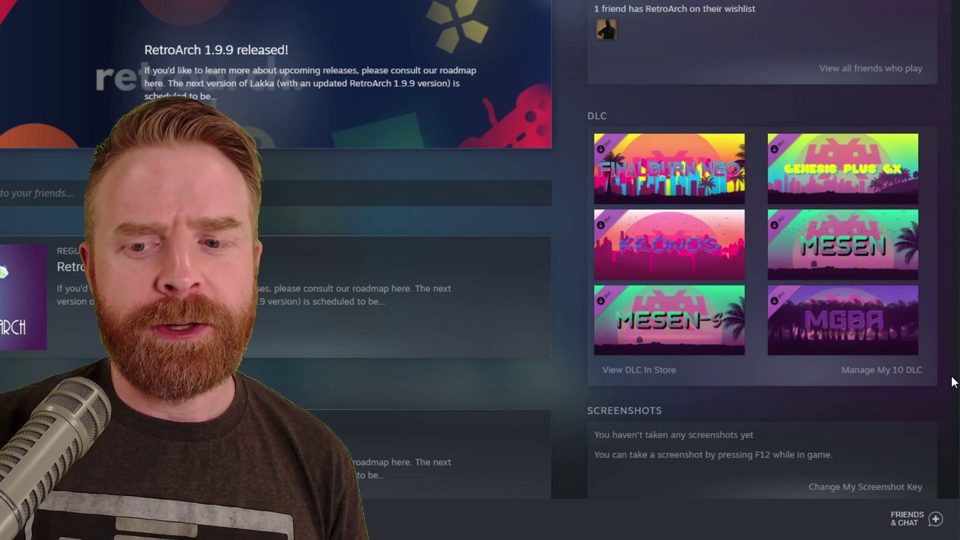
# Step: Mark the Final Burn Neo and PCSX ReARMed DLC cores for installation in Steam
pyautogui.click(859, 380)
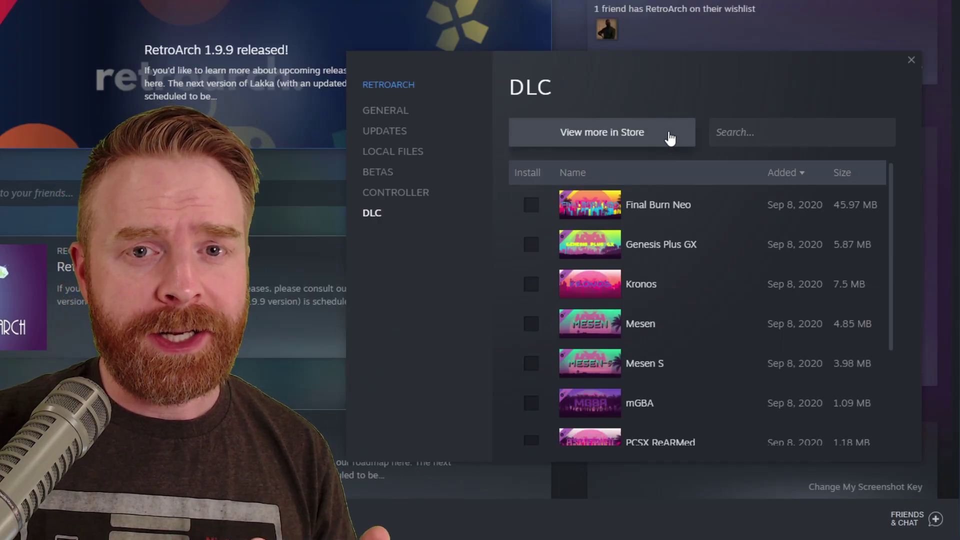
pyautogui.click(538, 214)
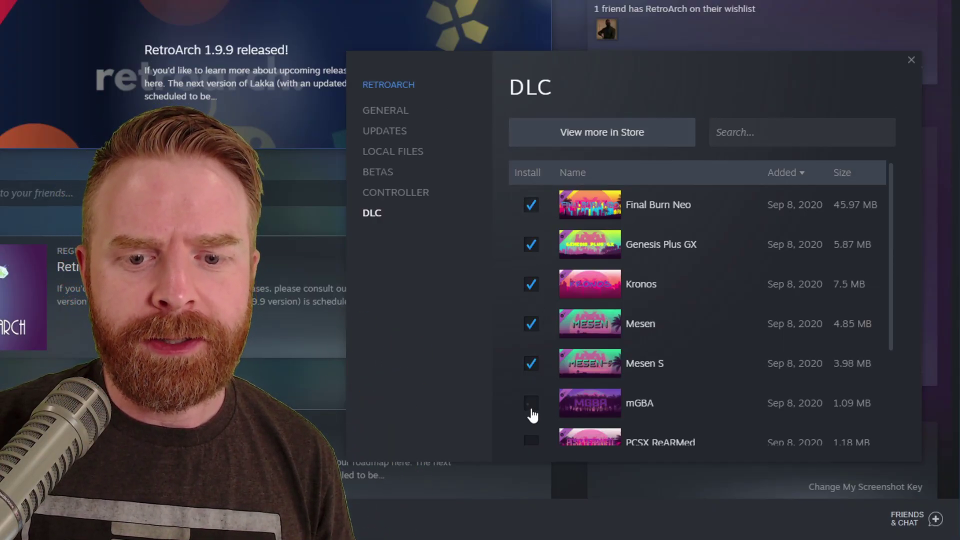
pyautogui.scroll(-3, 527, 399)
pyautogui.click(531, 306)
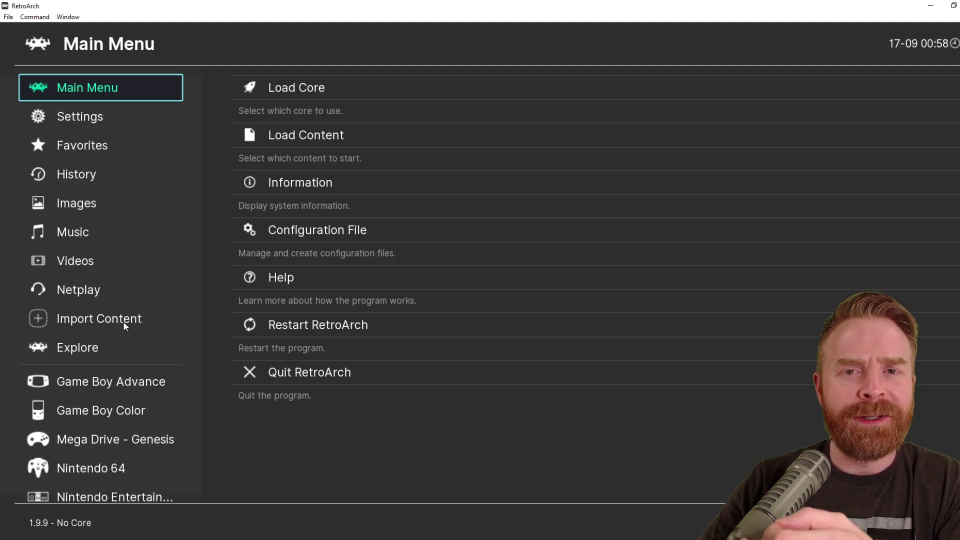
# Step: Start a Scan Directory import from Import Content to bring up the drive list
pyautogui.click(125, 327)
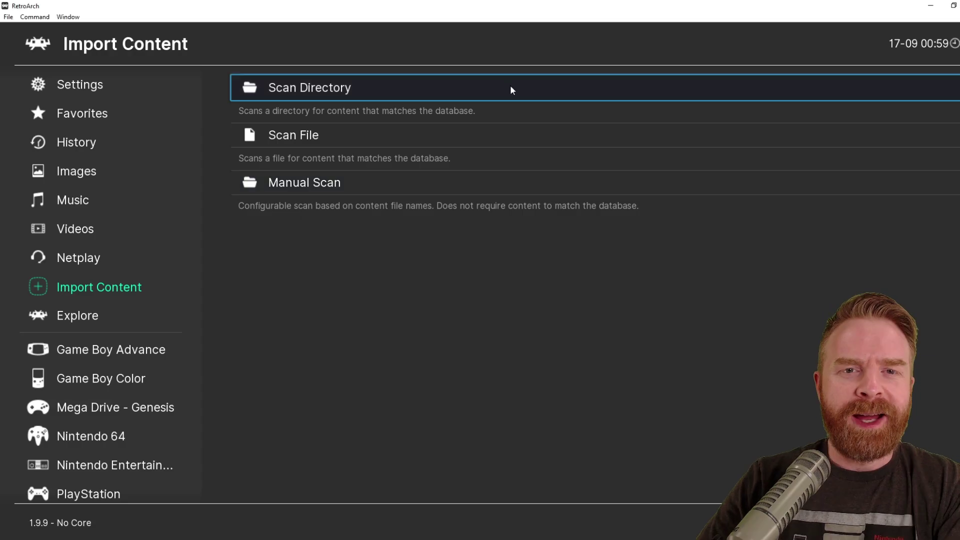
pyautogui.click(504, 100)
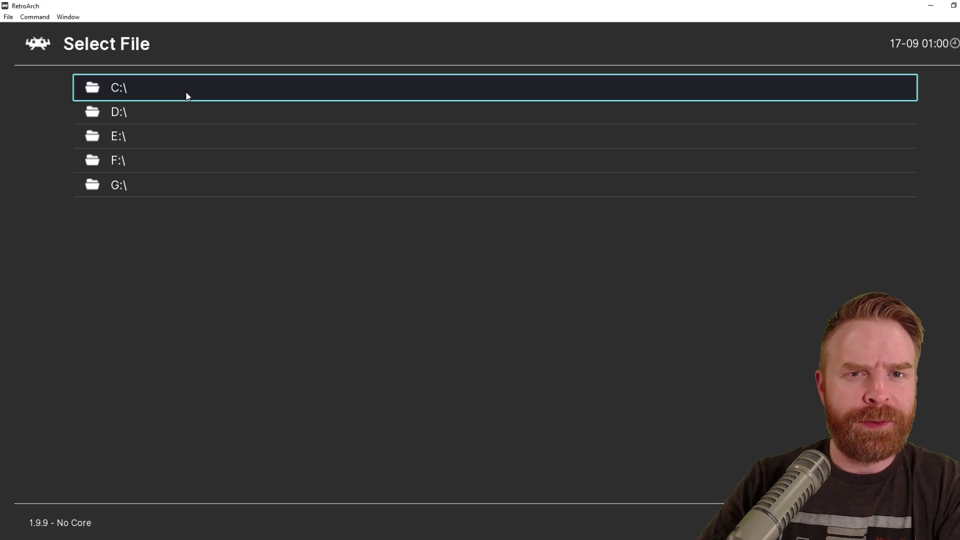
# Step: Browse C:\ > Users > the user's home folder > Downloads to scan for games
pyautogui.click(221, 94)
pyautogui.scroll(-10, 241, 233)
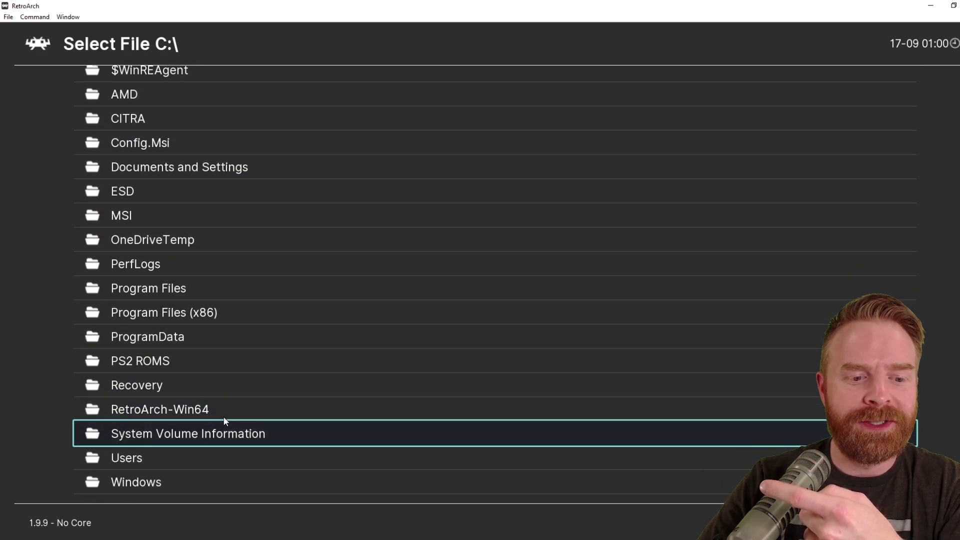
pyautogui.click(198, 452)
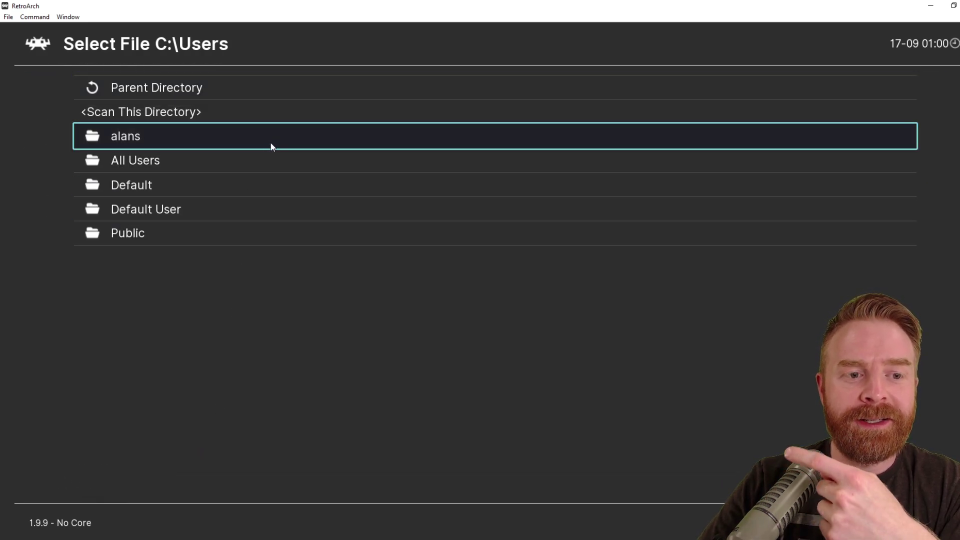
pyautogui.click(277, 141)
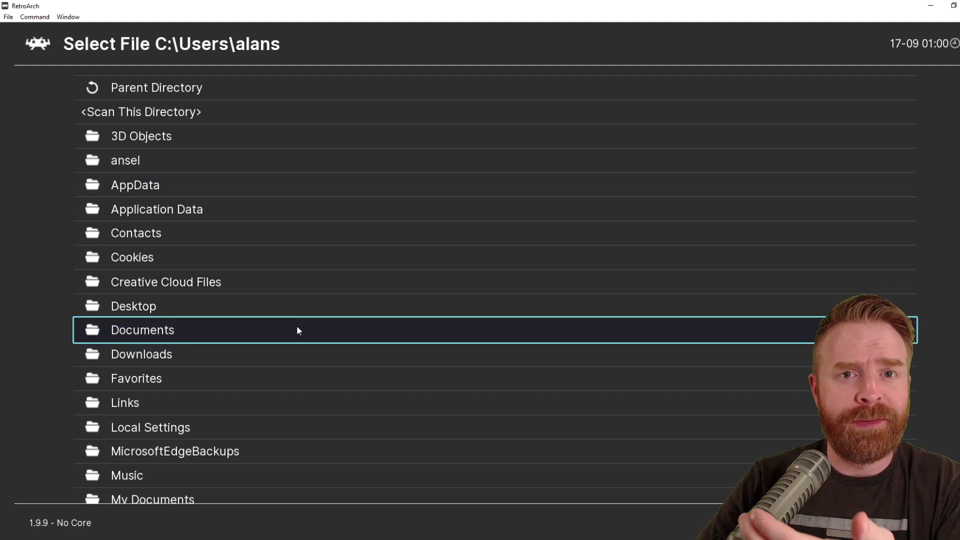
pyautogui.click(299, 354)
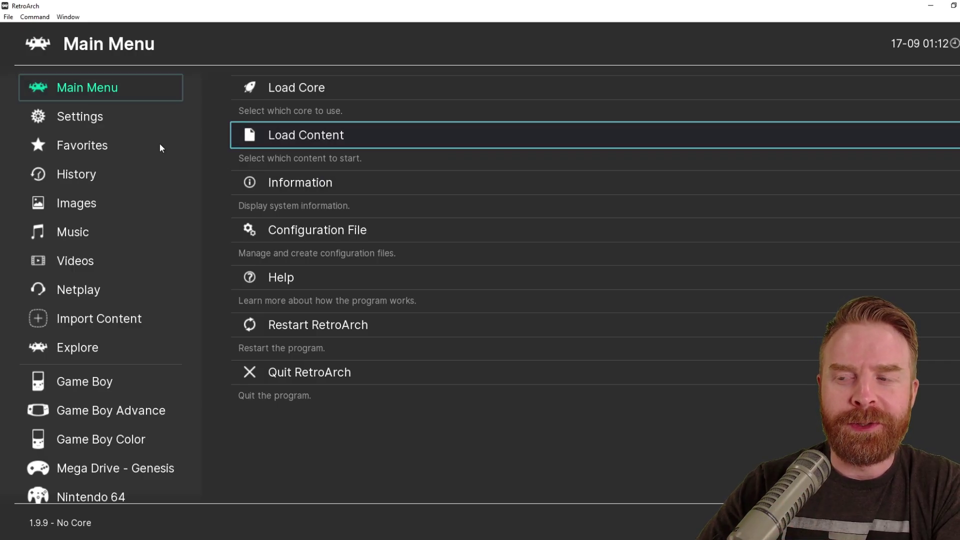
# Step: Keep 8BitDo Pro 2 as the Device Index in Settings > Input > Port 1 Controls
pyautogui.click(120, 106)
pyautogui.press('Right')
pyautogui.press('Down')
pyautogui.press('Down')
pyautogui.press('Down')
pyautogui.press('Return')
pyautogui.press('Down')
pyautogui.press('Down')
pyautogui.press('Down')
pyautogui.press('Down')
pyautogui.press('Down')
pyautogui.press('Down')
pyautogui.press('Down')
pyautogui.press('Down')
pyautogui.press('Down')
pyautogui.press('Down')
pyautogui.press('Down')
pyautogui.press('Down')
pyautogui.press('Down')
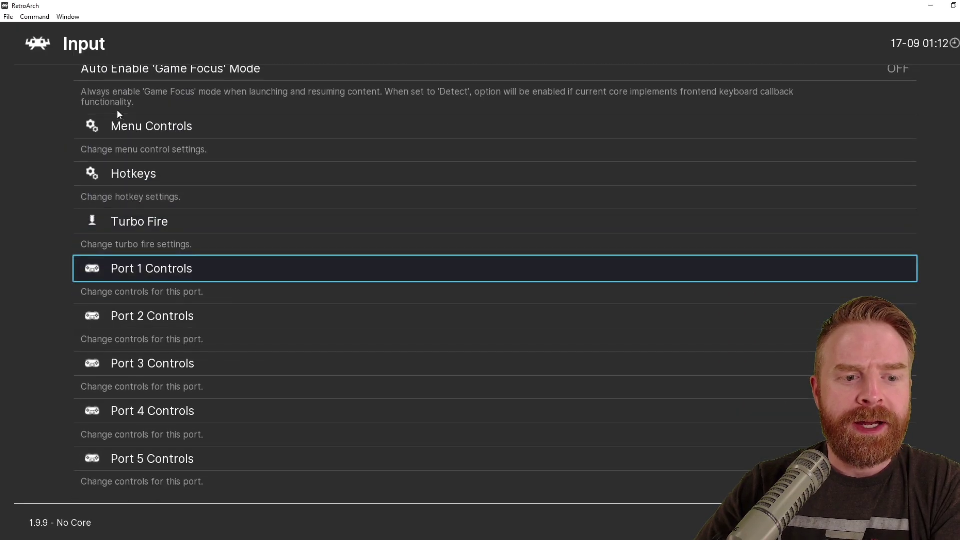
pyautogui.press('Return')
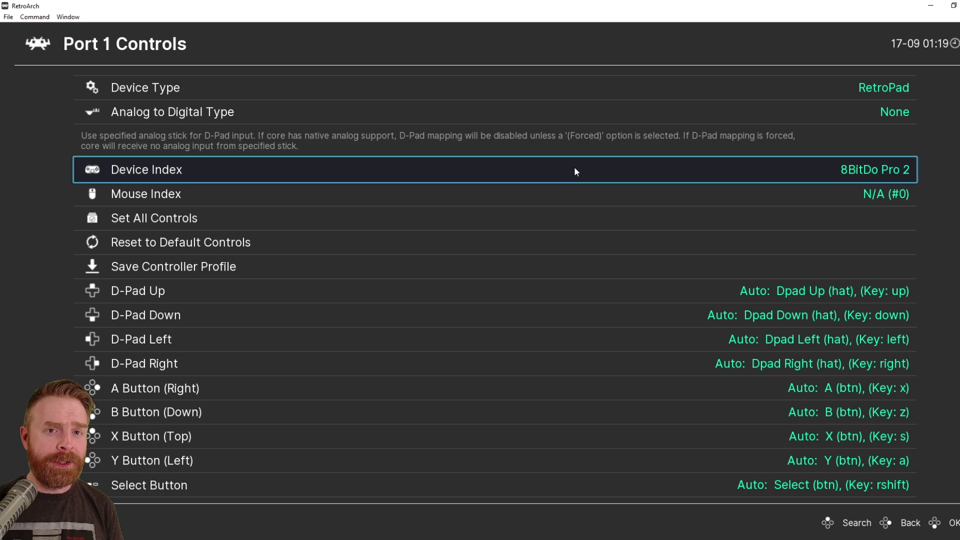
pyautogui.press('Return')
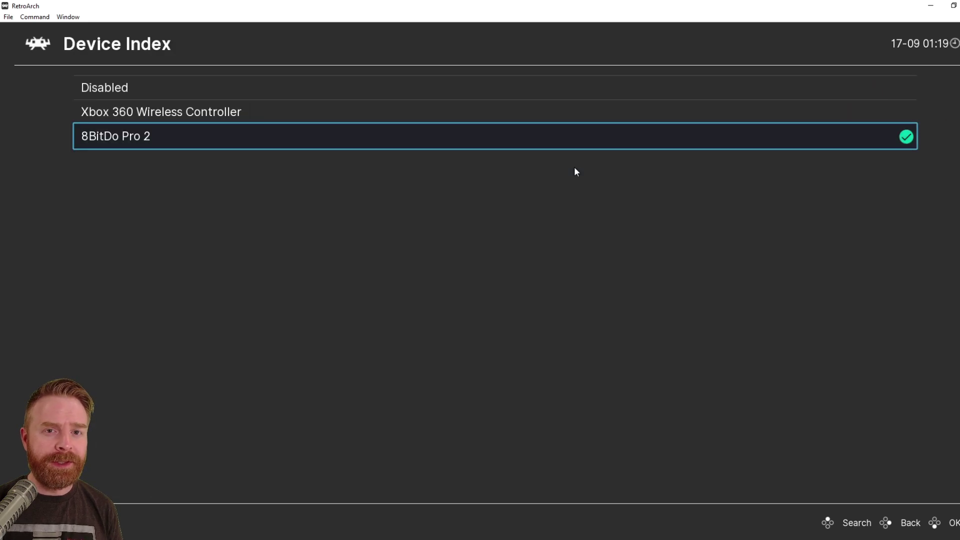
pyautogui.press('Up')
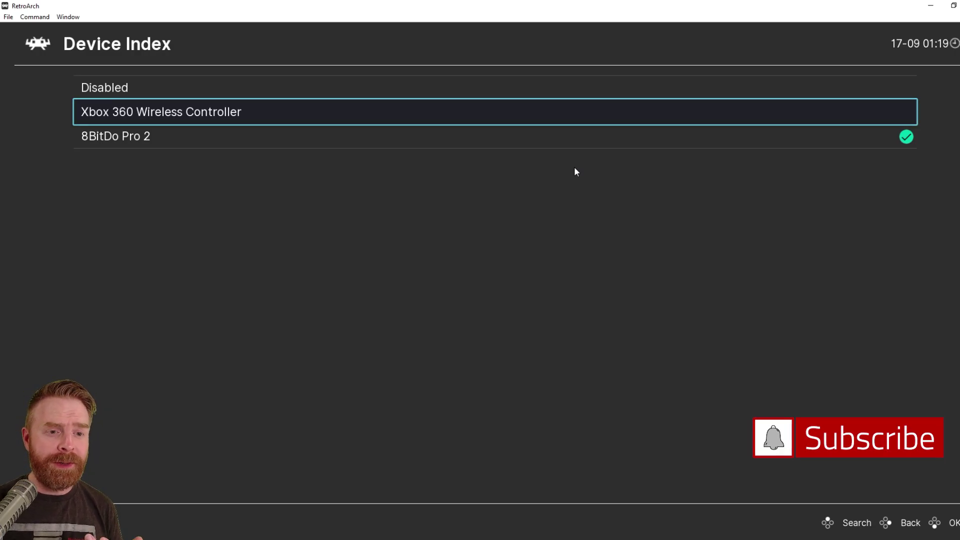
pyautogui.press('Down')
pyautogui.press('Return')
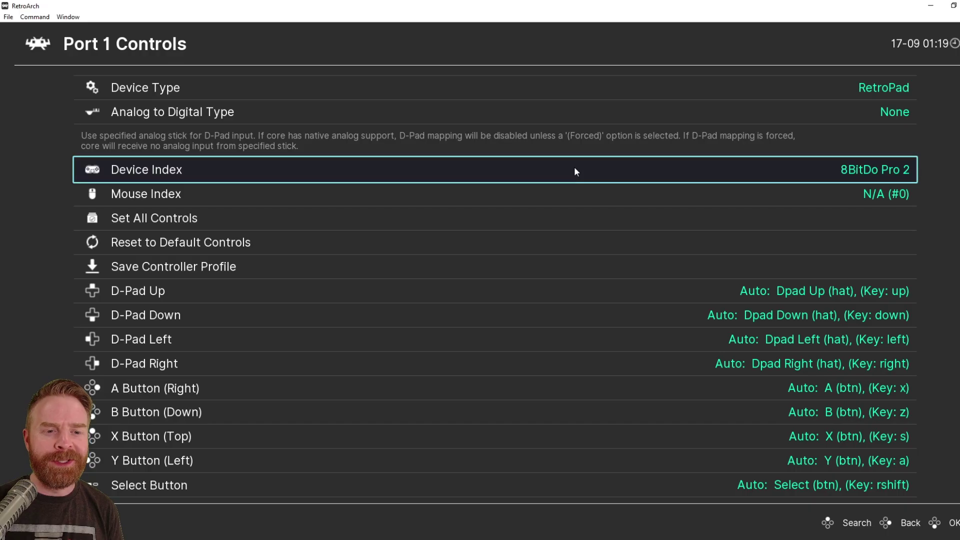
# Step: Rebind Port 1's D-Pad Up to a controller button, then return to Input settings
pyautogui.press('Down')
pyautogui.press('Down')
pyautogui.press('Down')
pyautogui.press('Down')
pyautogui.press('Down')
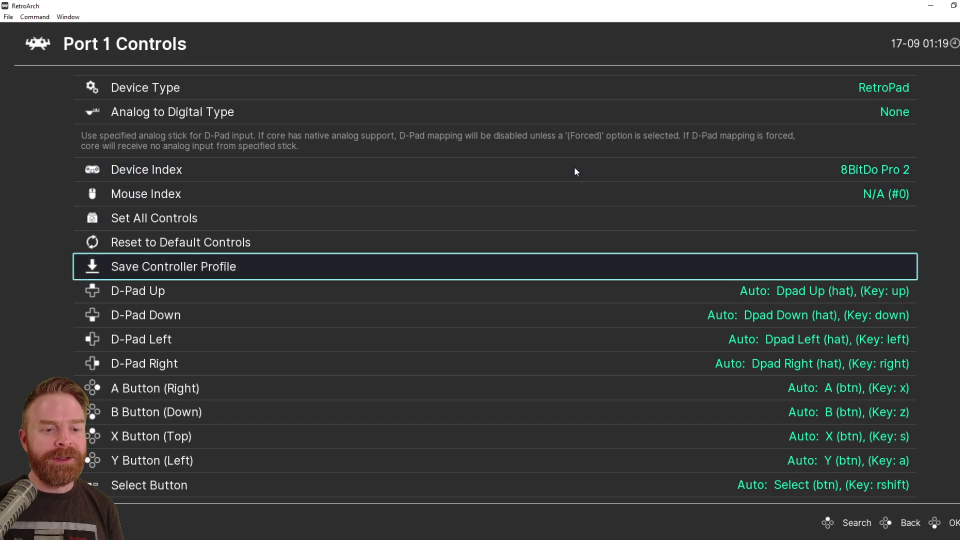
pyautogui.press('Down')
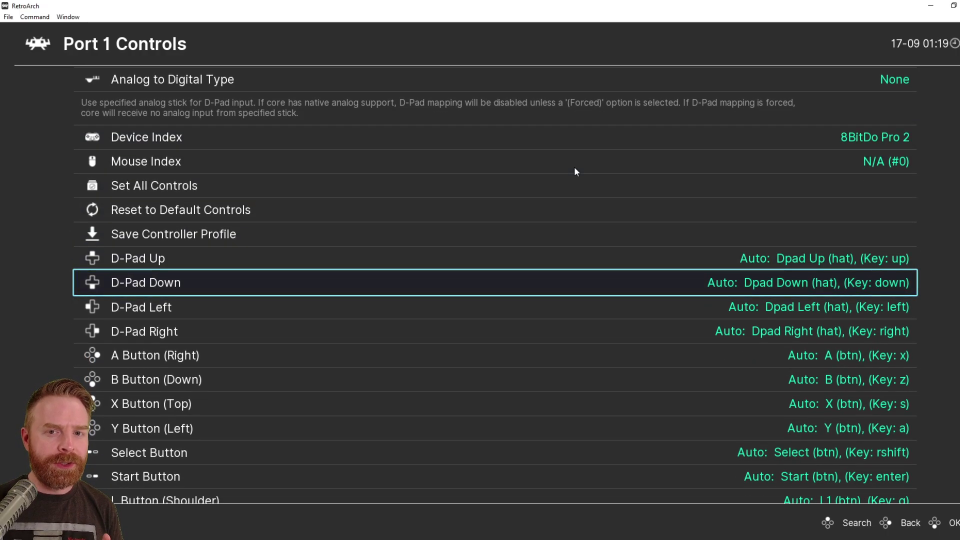
pyautogui.press('Up')
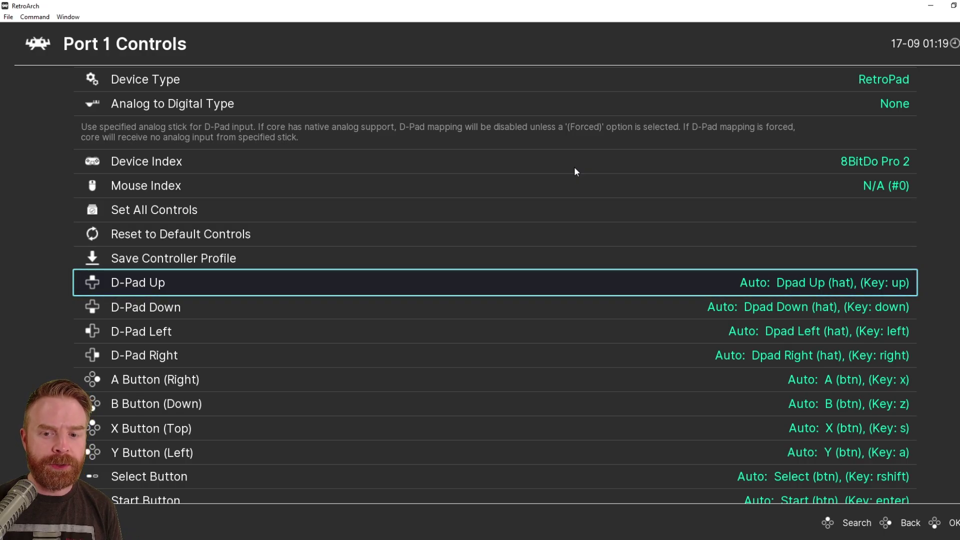
pyautogui.press('Return')
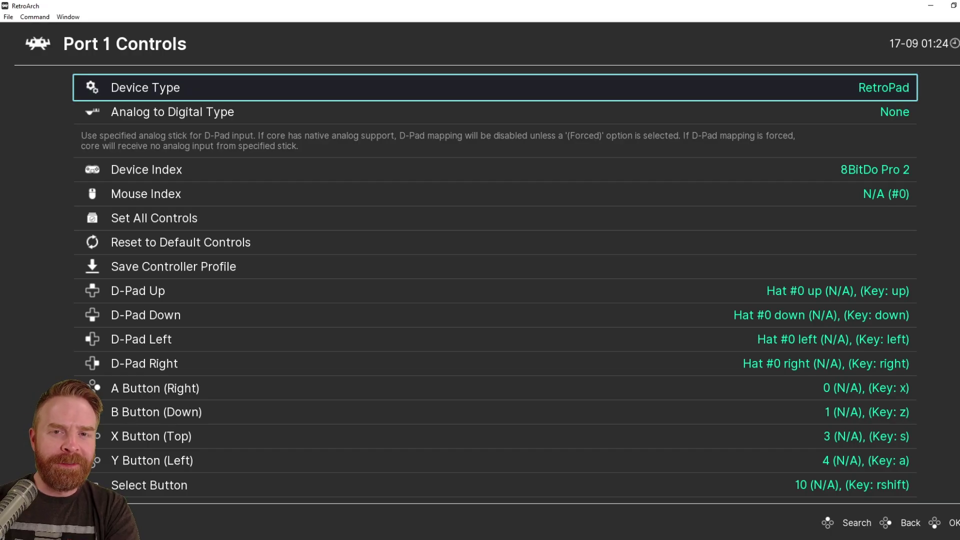
pyautogui.press('BackSpace')
pyautogui.click(153, 316)
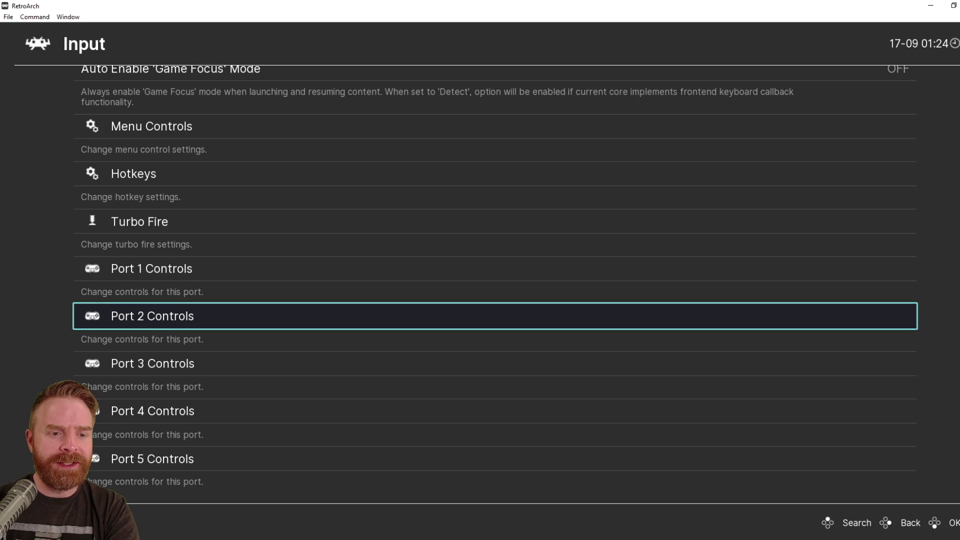
# Step: Review the Hotkeys bindings past fast-forward and Load State down to Save State (f2)
pyautogui.press('Up')
pyautogui.press('Up')
pyautogui.press('Up')
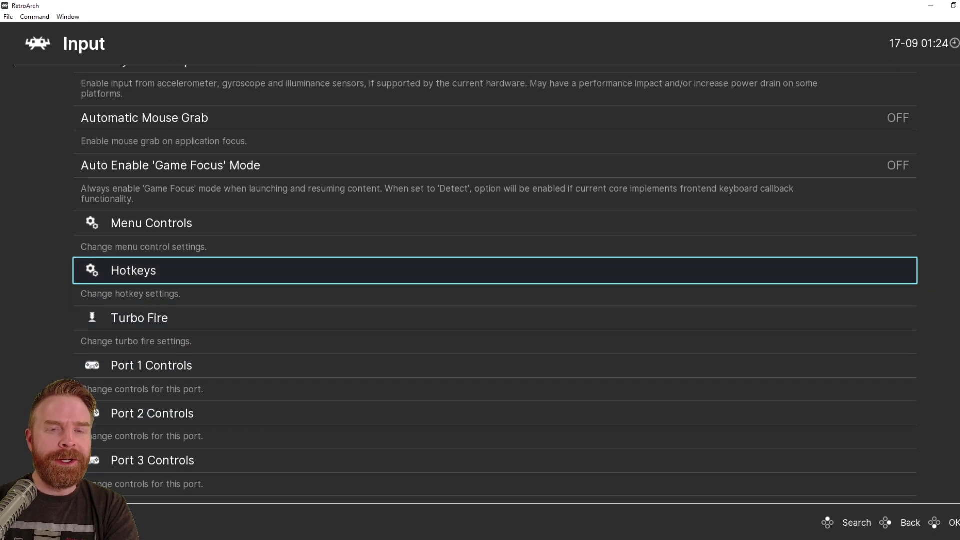
pyautogui.press('Return')
pyautogui.press('Down')
pyautogui.press('Down')
pyautogui.press('Down')
pyautogui.press('Down')
pyautogui.press('Down')
pyautogui.press('Down')
pyautogui.press('Down')
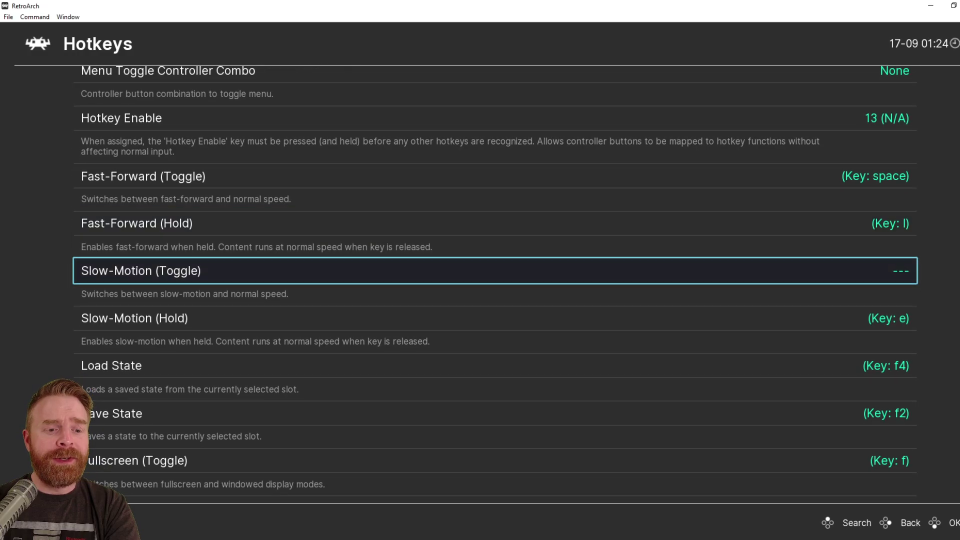
pyautogui.press('Down')
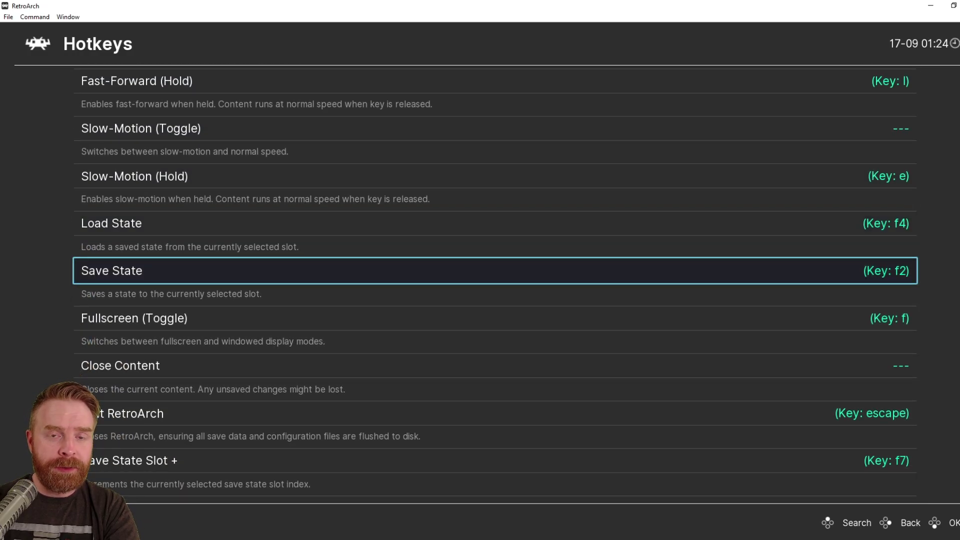
pyautogui.press('Down')
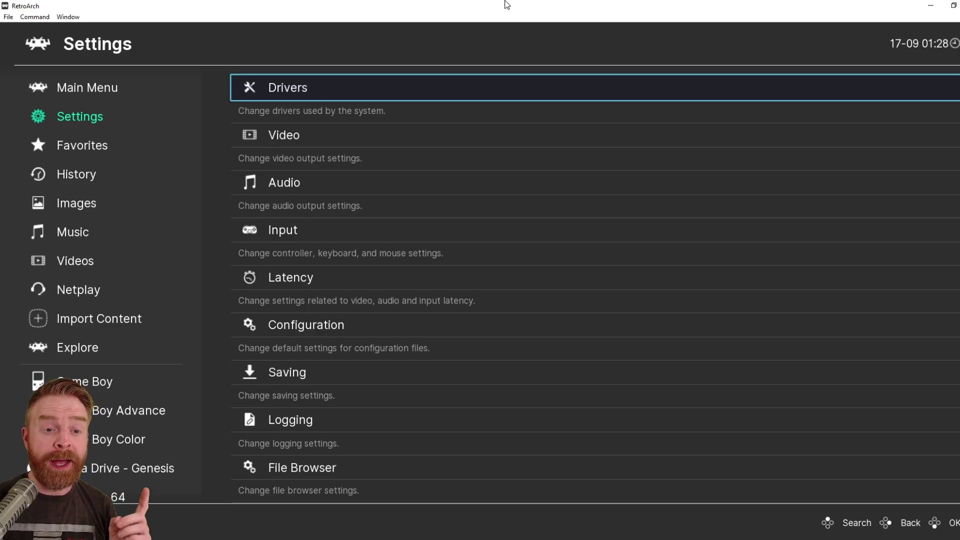
# Step: Check the available controller drivers, then switch Achievements to ON
pyautogui.press('Return')
pyautogui.press('Down')
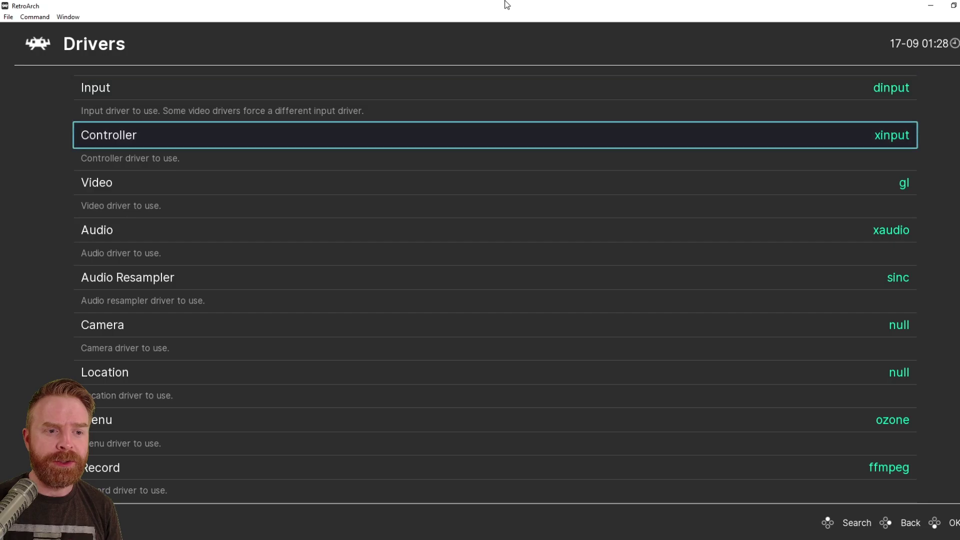
pyautogui.press('Return')
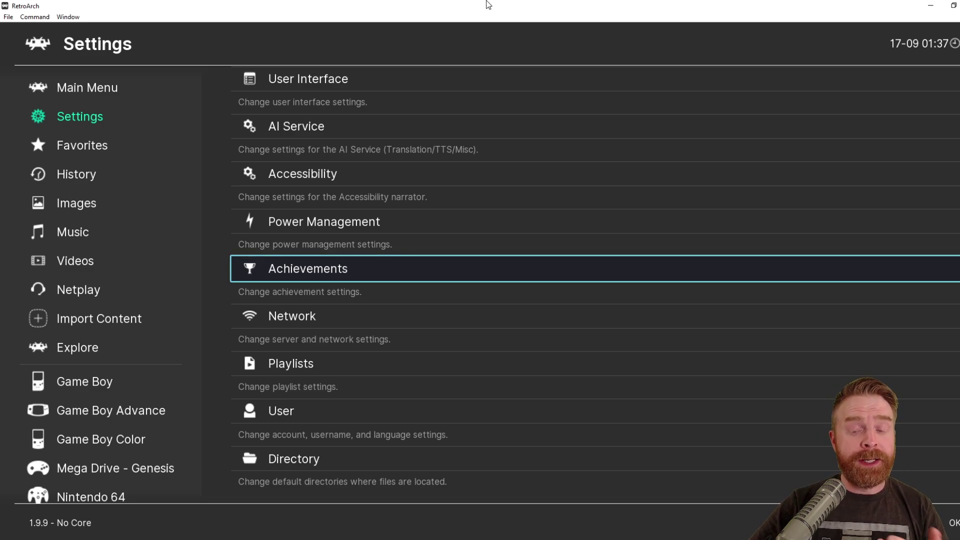
pyautogui.press('Return')
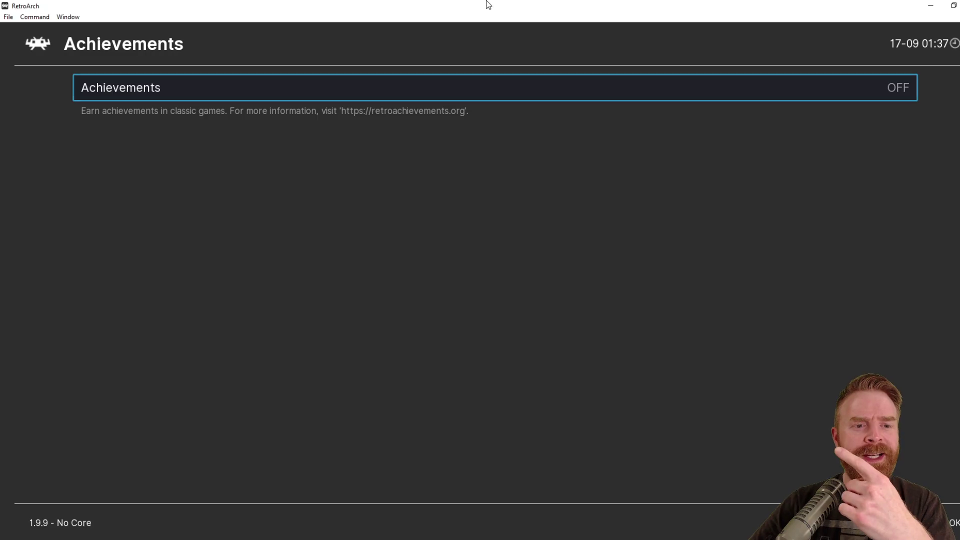
pyautogui.press('Return')
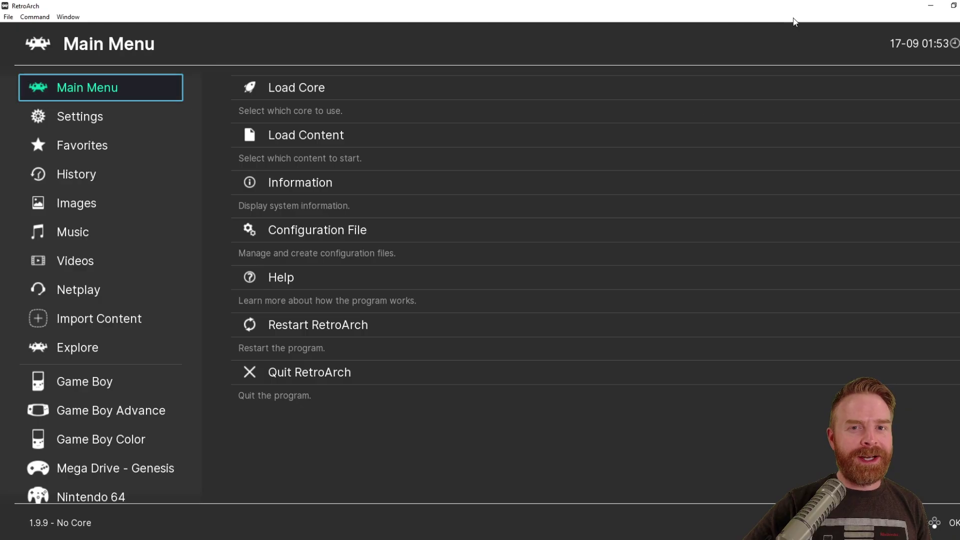
# Step: Set the Nintendo - Nintendo 64 playlist's default core to Mupen64Plus-Next
pyautogui.press('Down')
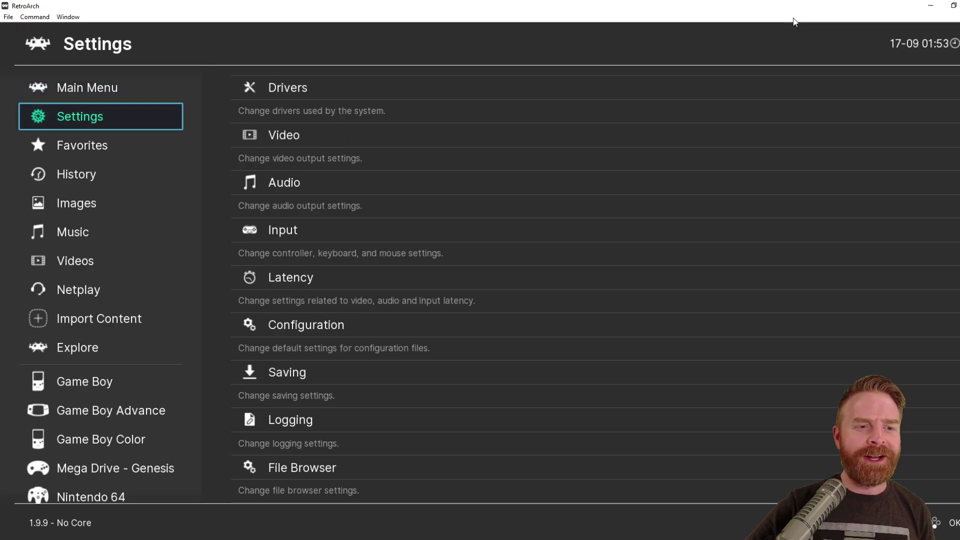
pyautogui.press('Right')
pyautogui.press('Up')
pyautogui.press('Up')
pyautogui.press('Up')
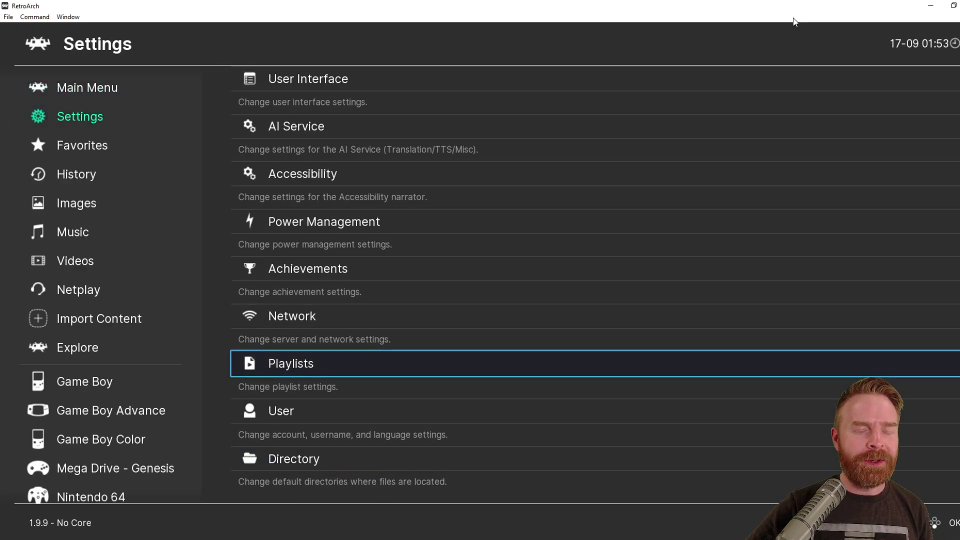
pyautogui.press('Return')
pyautogui.press('Return')
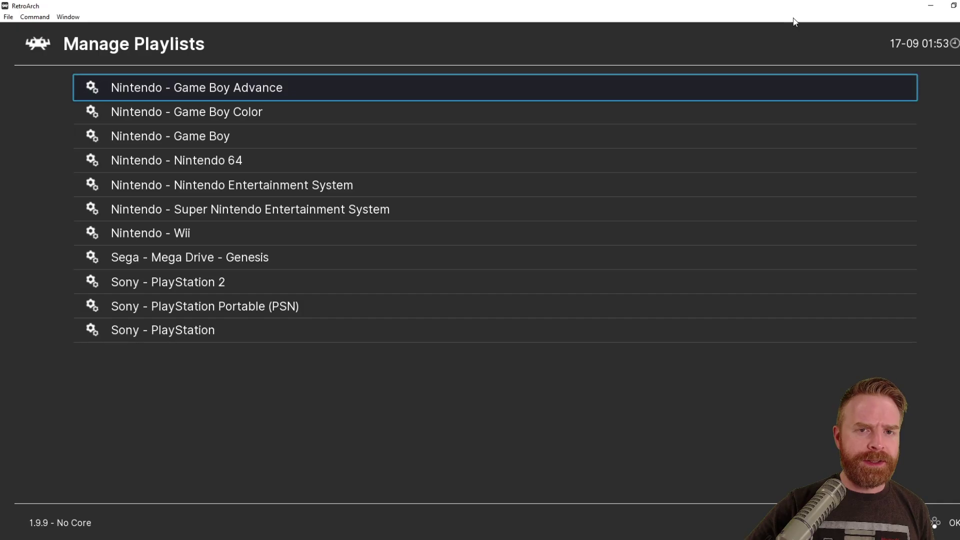
pyautogui.press('Down')
pyautogui.press('Down')
pyautogui.press('Down')
pyautogui.press('Down')
pyautogui.press('Down')
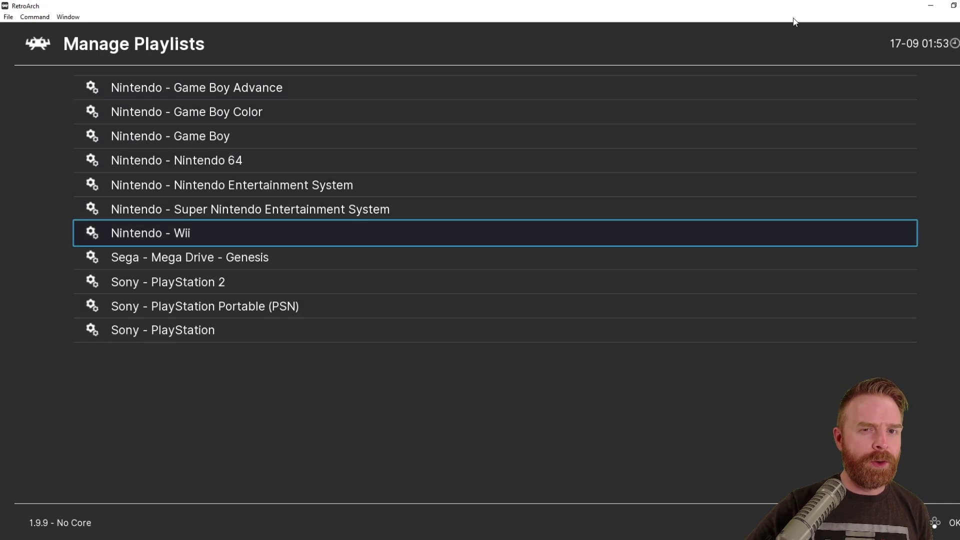
pyautogui.press('Down')
pyautogui.press('Down')
pyautogui.press('Up')
pyautogui.press('Up')
pyautogui.press('Up')
pyautogui.press('Up')
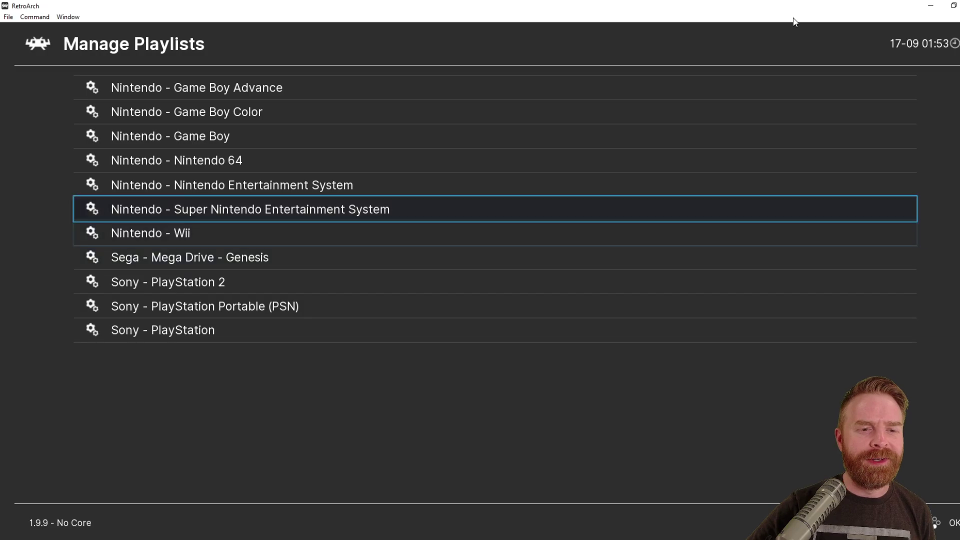
pyautogui.press('Up')
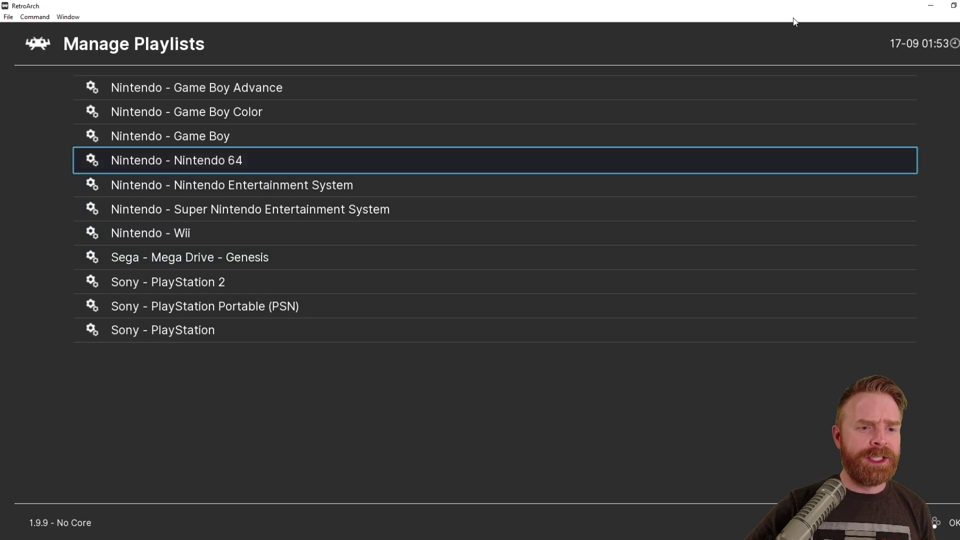
pyautogui.press('Return')
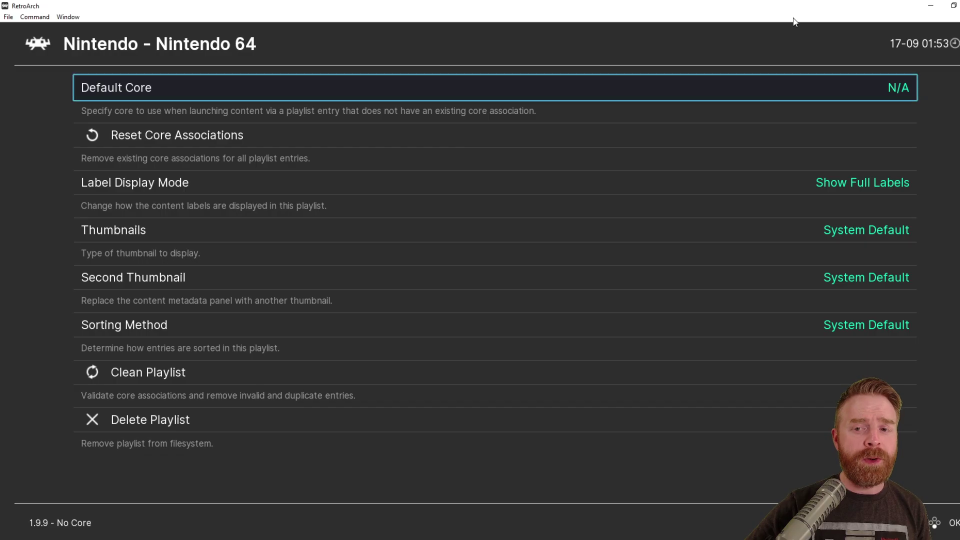
pyautogui.press('Return')
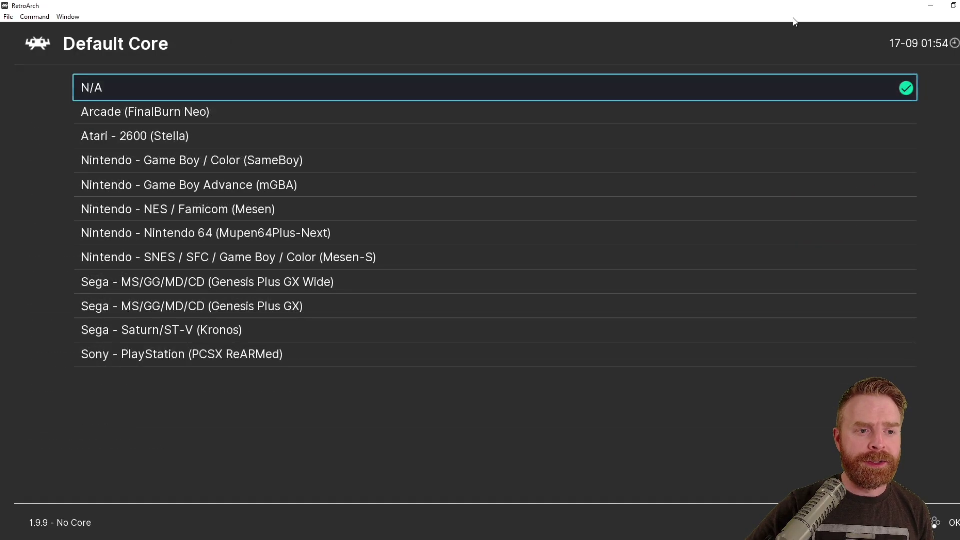
pyautogui.press('Down')
pyautogui.press('Down')
pyautogui.press('Down')
pyautogui.press('Down')
pyautogui.press('Down')
pyautogui.press('Return')
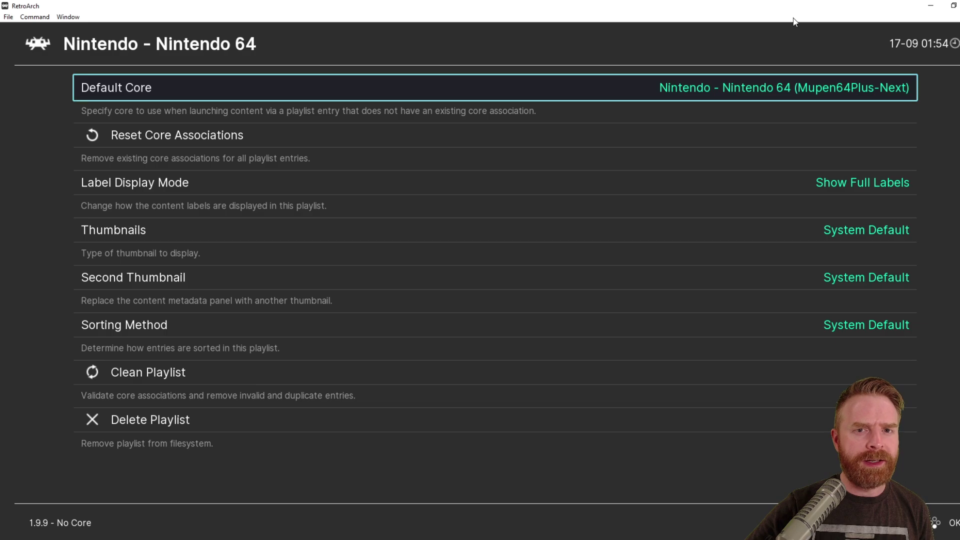
# Step: Set the Game Boy Color playlist's default core to SameBoy
pyautogui.press('BackSpace')
pyautogui.press('Up')
pyautogui.press('Up')
pyautogui.press('Return')
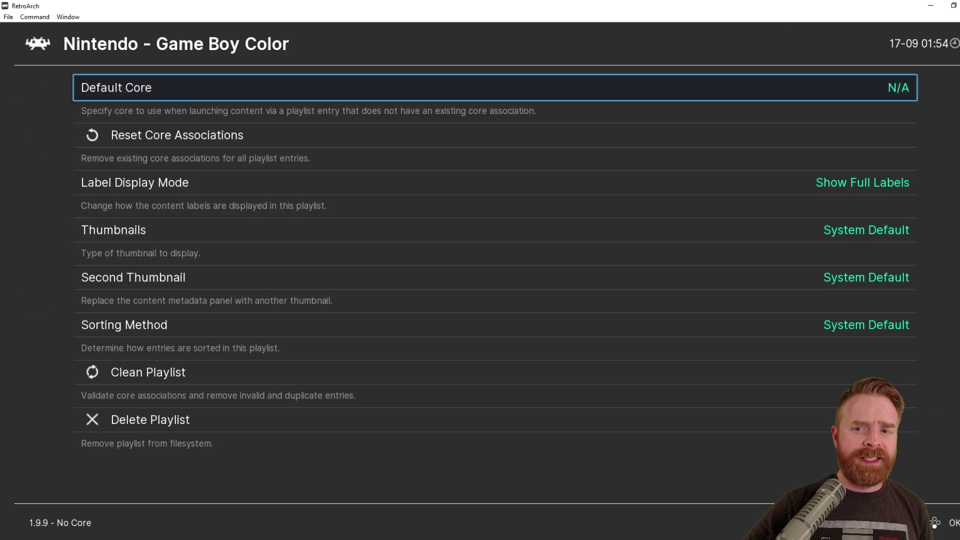
pyautogui.press('Return')
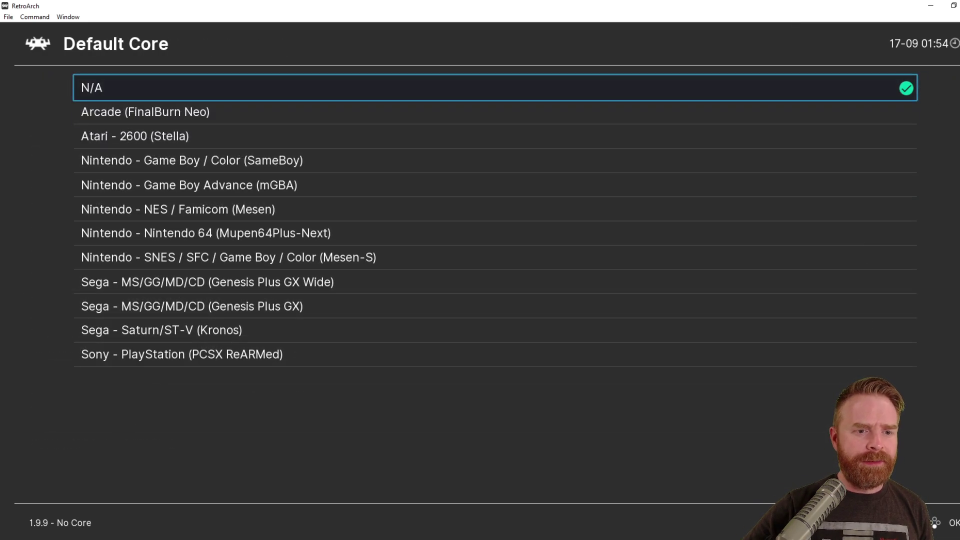
pyautogui.press('Down')
pyautogui.press('Down')
pyautogui.press('Down')
pyautogui.press('Return')
pyautogui.press('BackSpace')
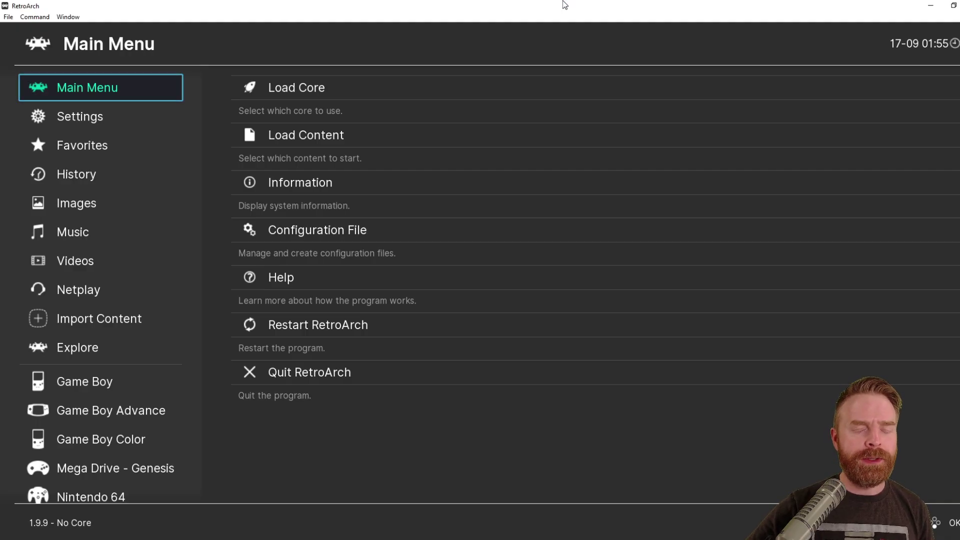
# Step: Look through the Load Content and Load Core lists without loading anything
pyautogui.press('Right')
pyautogui.press('Down')
pyautogui.press('Return')
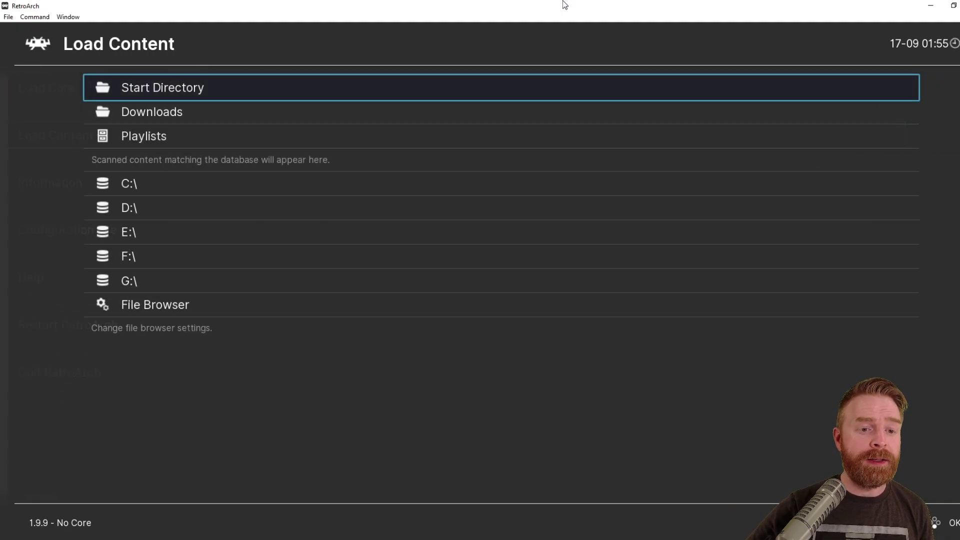
pyautogui.press('BackSpace')
pyautogui.press('Up')
pyautogui.press('Return')
pyautogui.press('BackSpace')
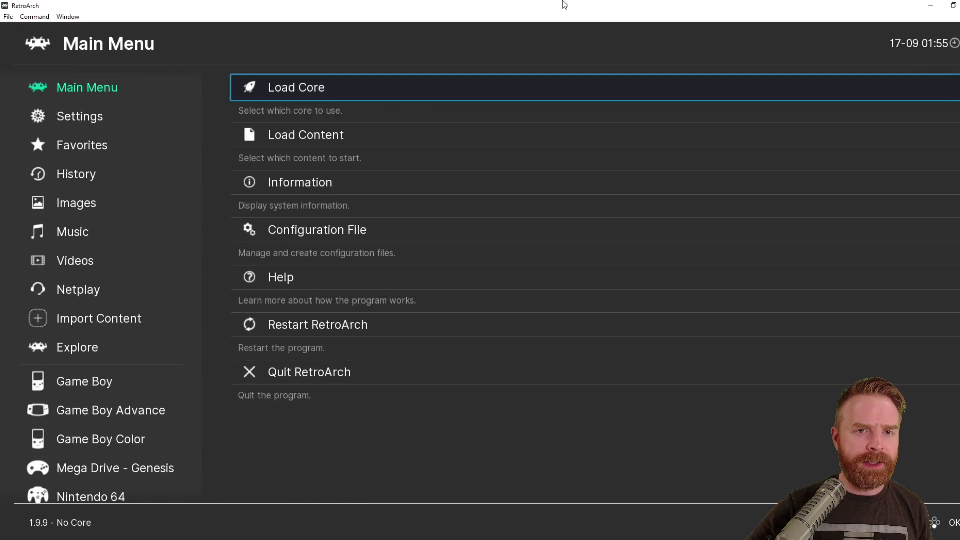
# Step: Download box art for Risk (USA) in the Mega Drive - Genesis playlist
pyautogui.press('Left')
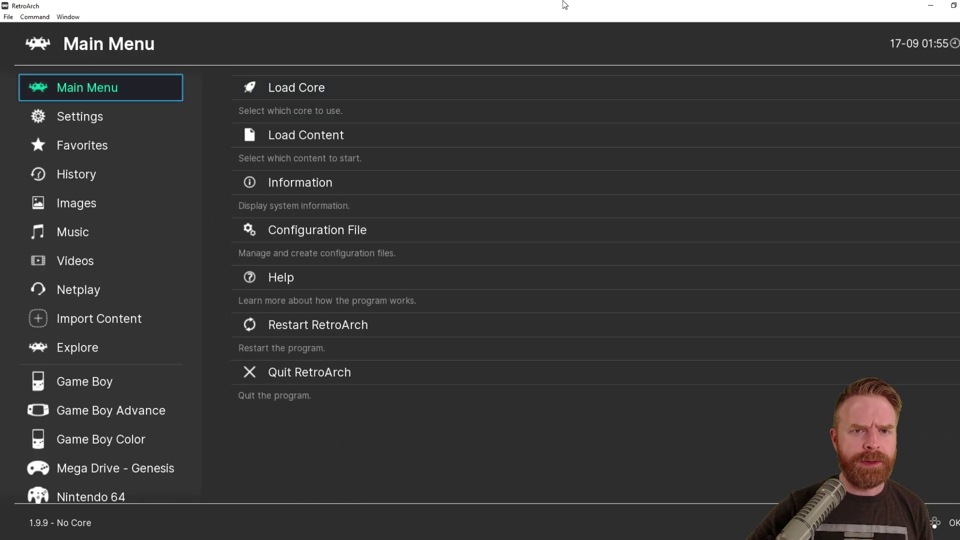
pyautogui.press('Down')
pyautogui.press('Down')
pyautogui.press('Down')
pyautogui.press('Down')
pyautogui.press('Down')
pyautogui.press('Down')
pyautogui.press('Down')
pyautogui.press('Down')
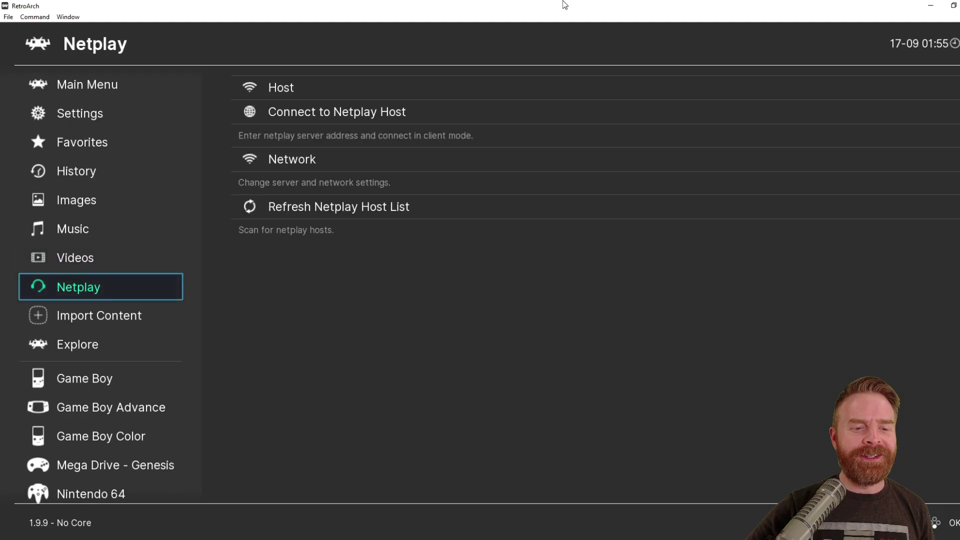
pyautogui.press('Down')
pyautogui.press('Down')
pyautogui.press('Down')
pyautogui.press('Down')
pyautogui.press('Down')
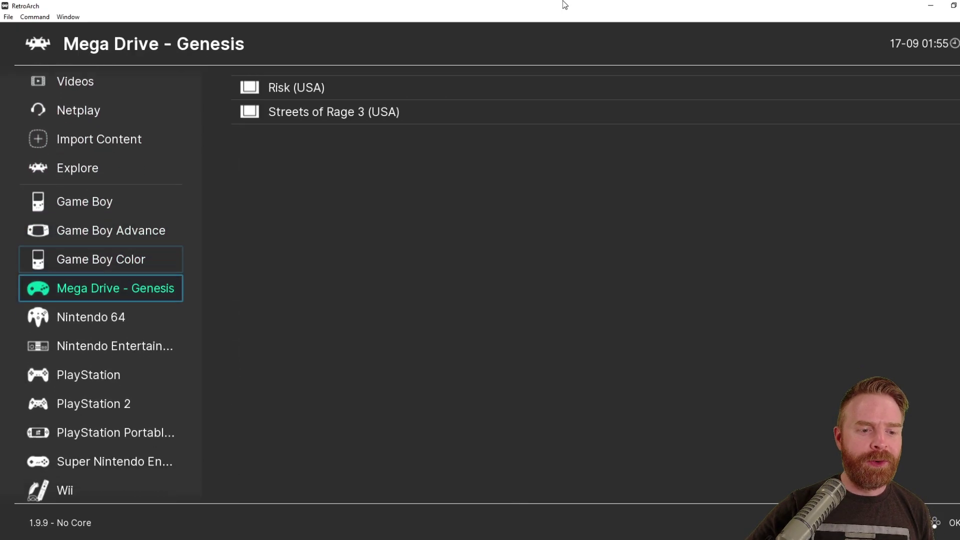
pyautogui.press('Right')
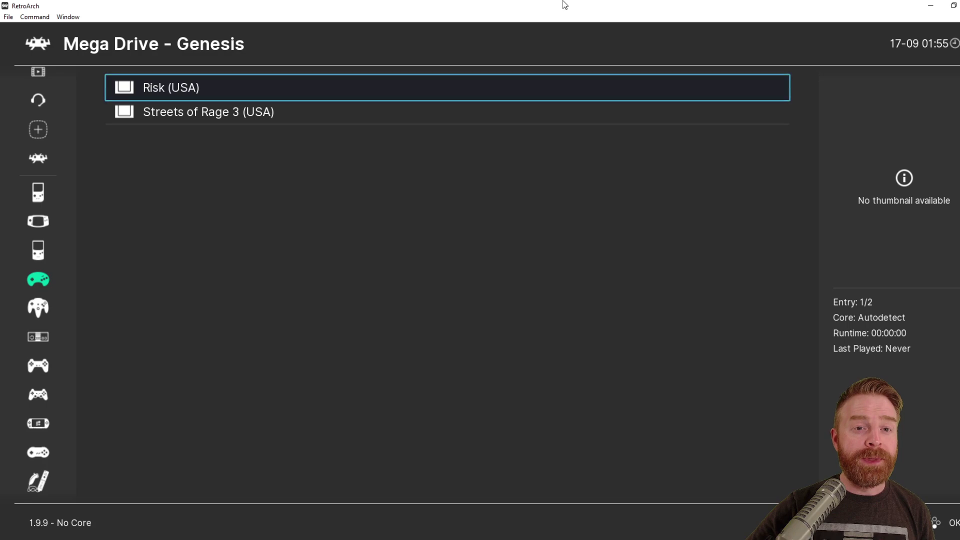
pyautogui.press('Return')
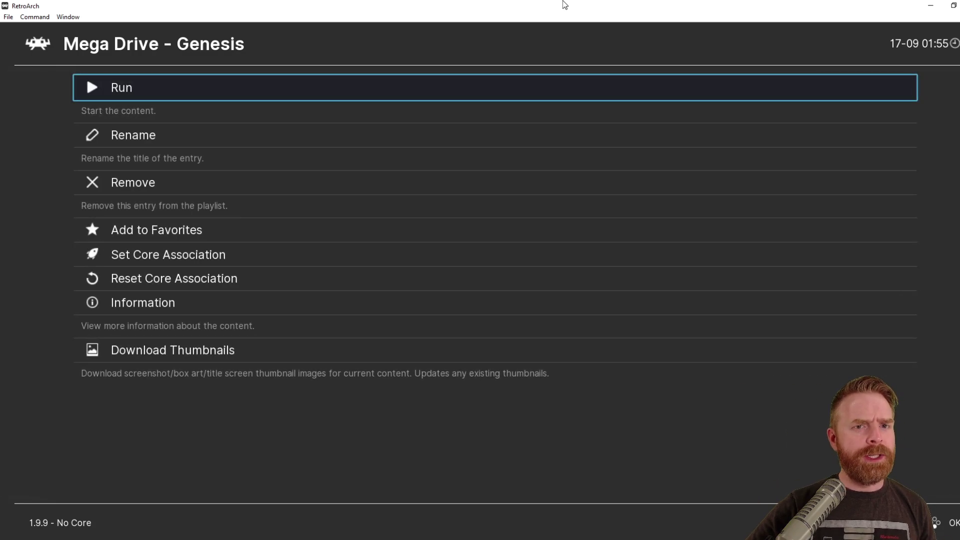
pyautogui.press('Up')
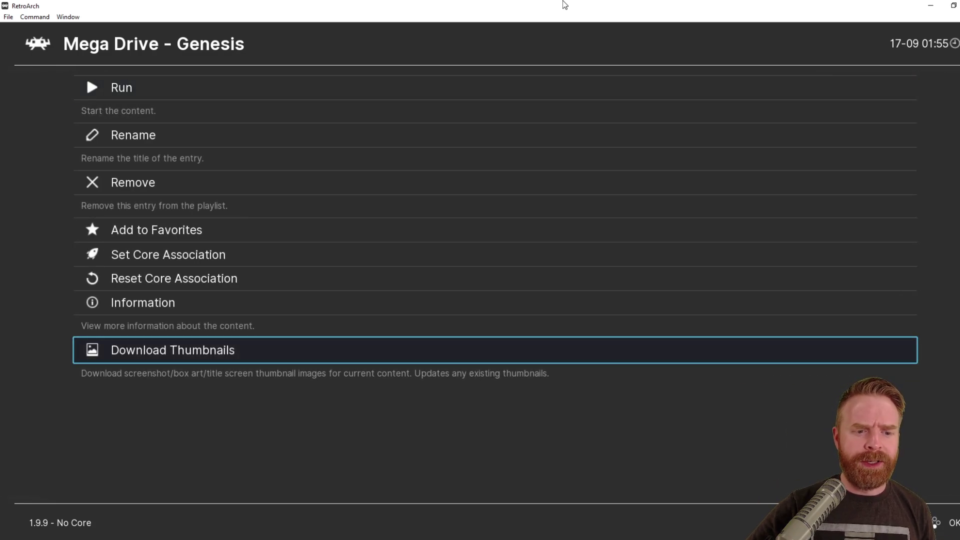
pyautogui.press('Return')
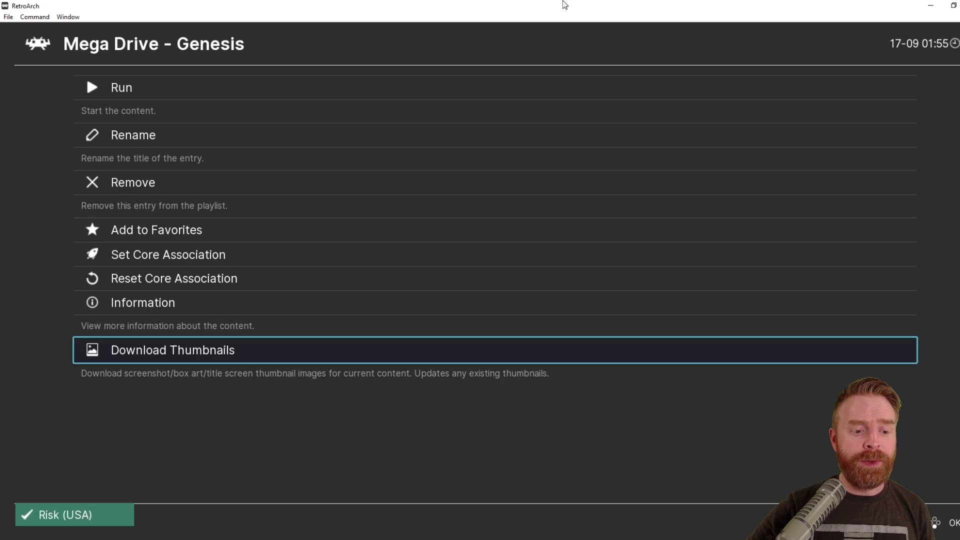
pyautogui.press('BackSpace')
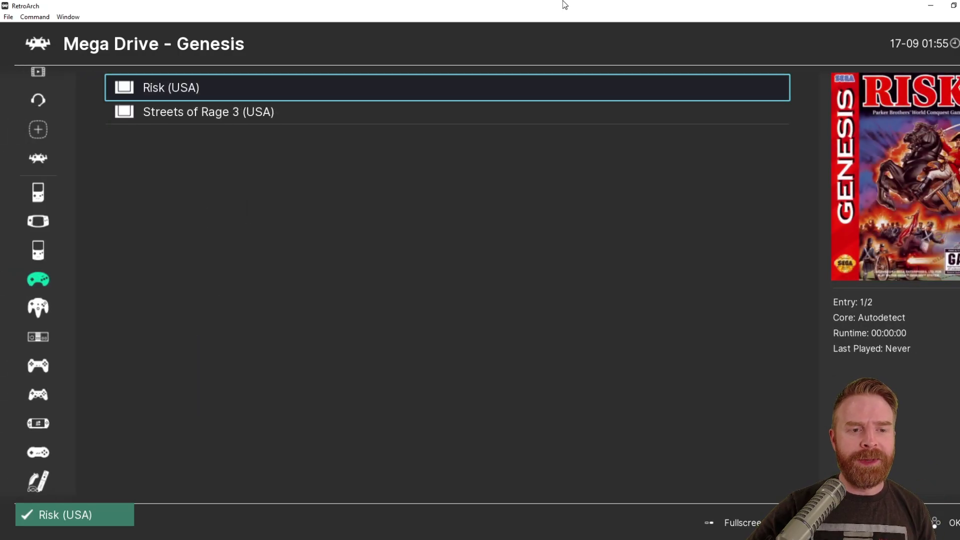
# Step: Run GoldenEye 007 (USA) from the Nintendo 64 playlist
pyautogui.press('Left')
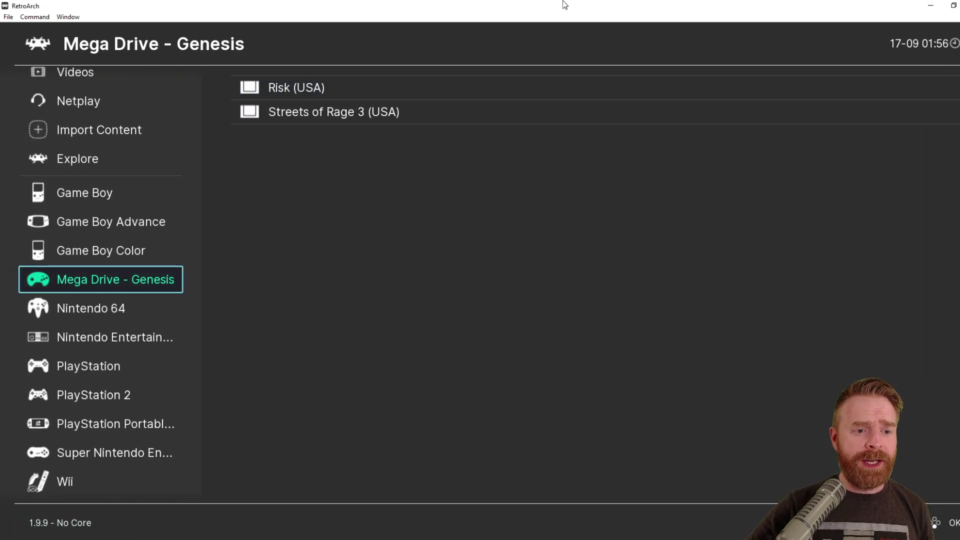
pyautogui.press('Down')
pyautogui.press('Right')
pyautogui.press('Down')
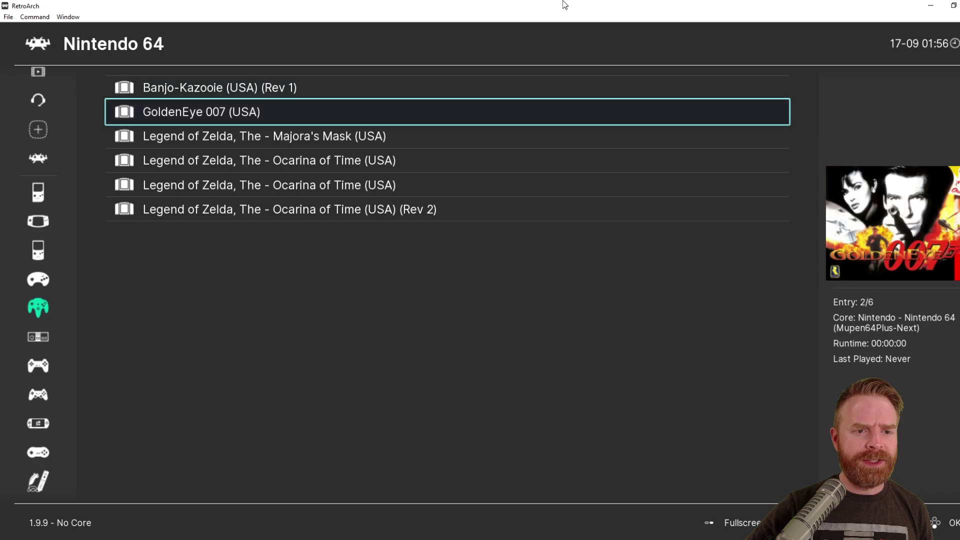
pyautogui.press('Return')
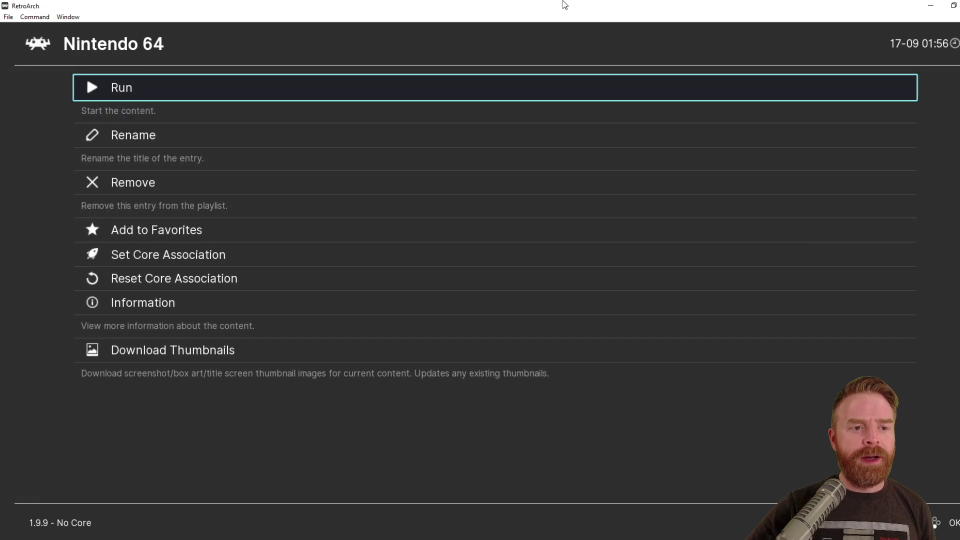
pyautogui.press('Return')
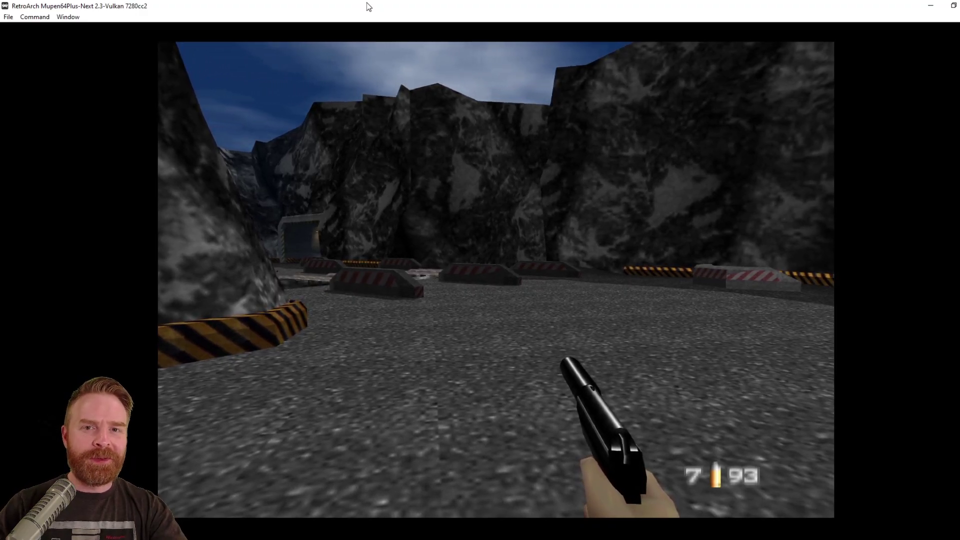
# Step: Pause GoldenEye with F1 and open the Mupen64Plus-Next core Options from the Quick Menu
pyautogui.press('F1')
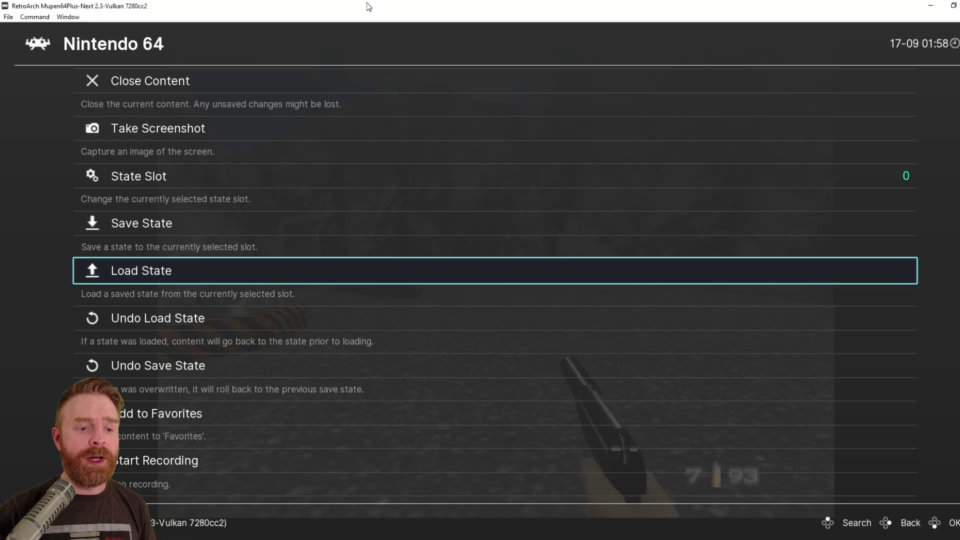
pyautogui.press('Down')
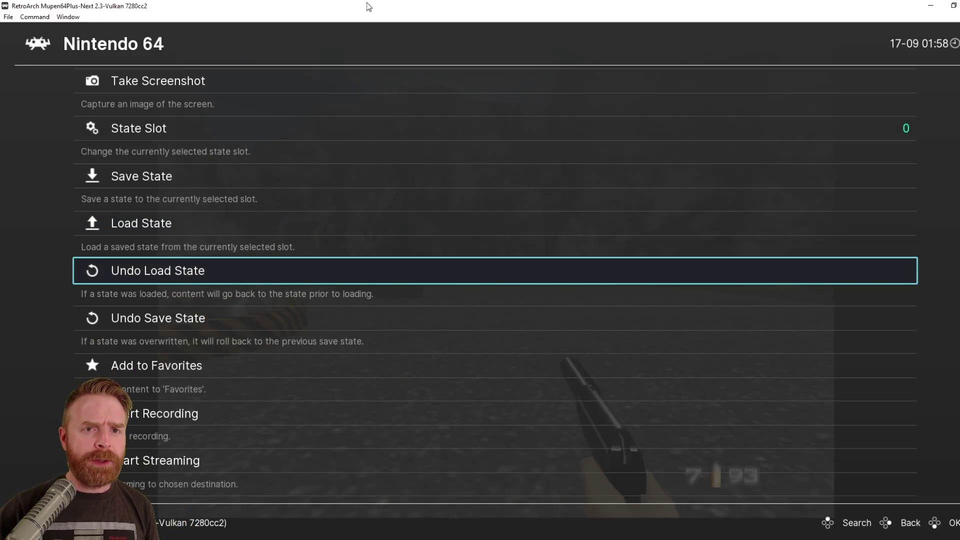
pyautogui.press('Down')
pyautogui.press('Down')
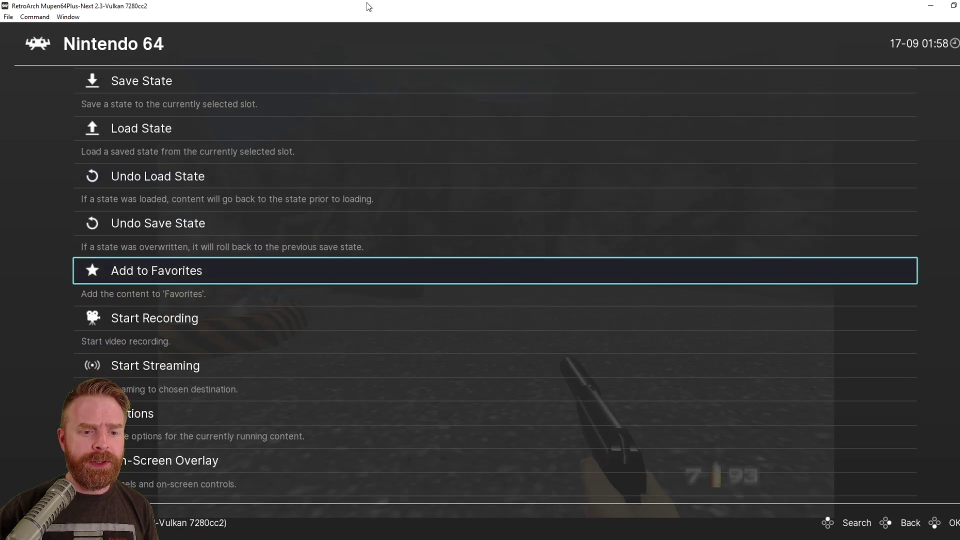
pyautogui.press('Down')
pyautogui.press('Down')
pyautogui.press('Down')
pyautogui.press('Down')
pyautogui.press('Down')
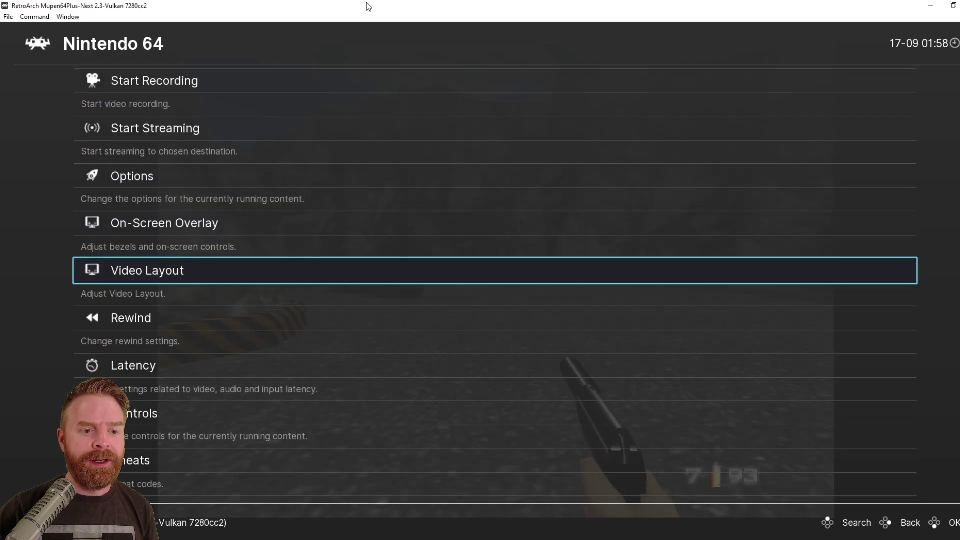
pyautogui.press('Up')
pyautogui.press('Up')
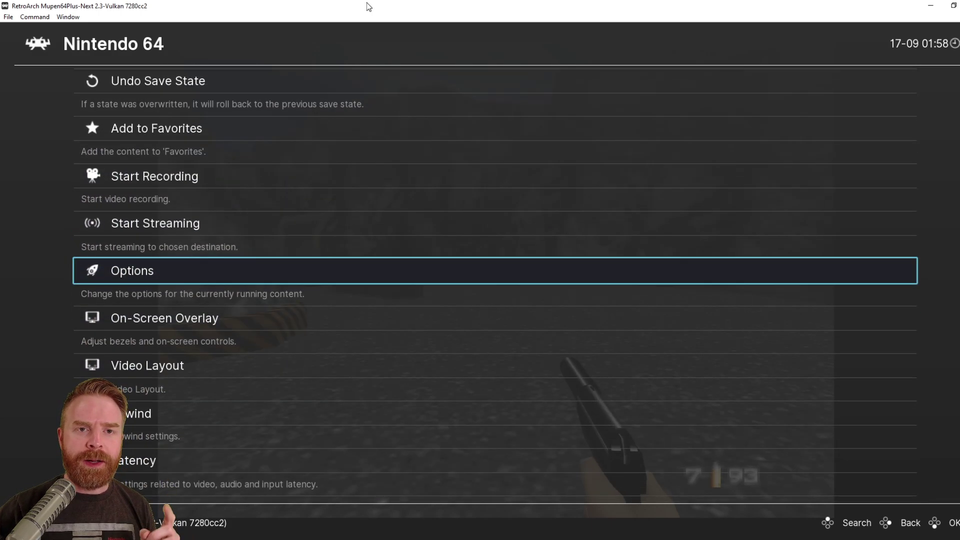
pyautogui.press('Return')
pyautogui.press('Down')
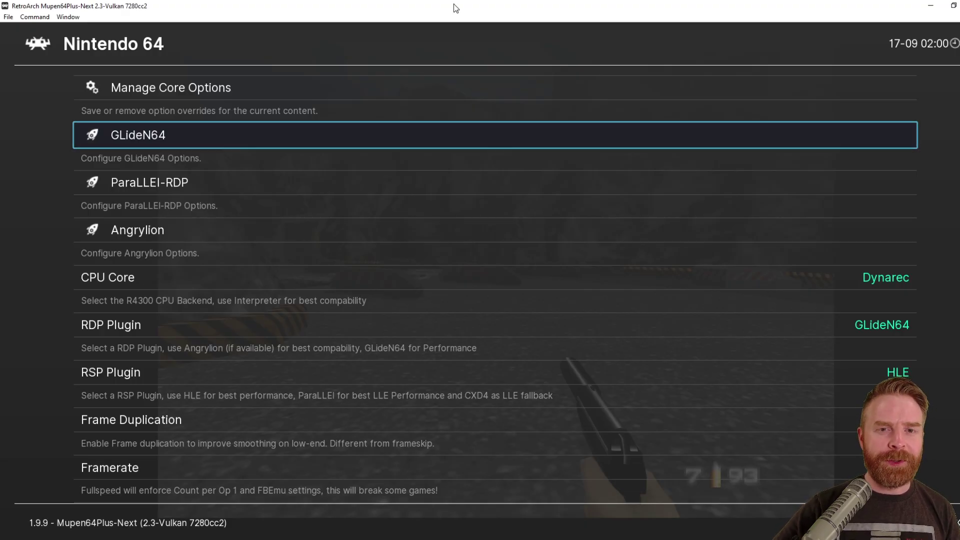
# Step: In GLideN64 settings, check the Native Resolution Factor choices and leave it at 8x
pyautogui.press('Down')
pyautogui.press('Down')
pyautogui.press('Down')
pyautogui.press('Down')
pyautogui.press('Down')
pyautogui.press('Down')
pyautogui.press('Down')
pyautogui.press('Down')
pyautogui.press('Down')
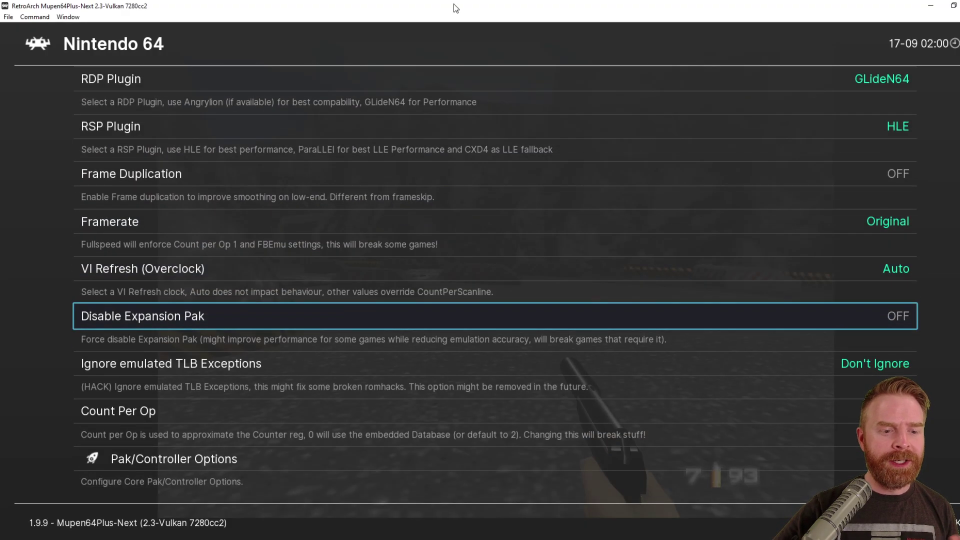
pyautogui.press('Up')
pyautogui.press('Up')
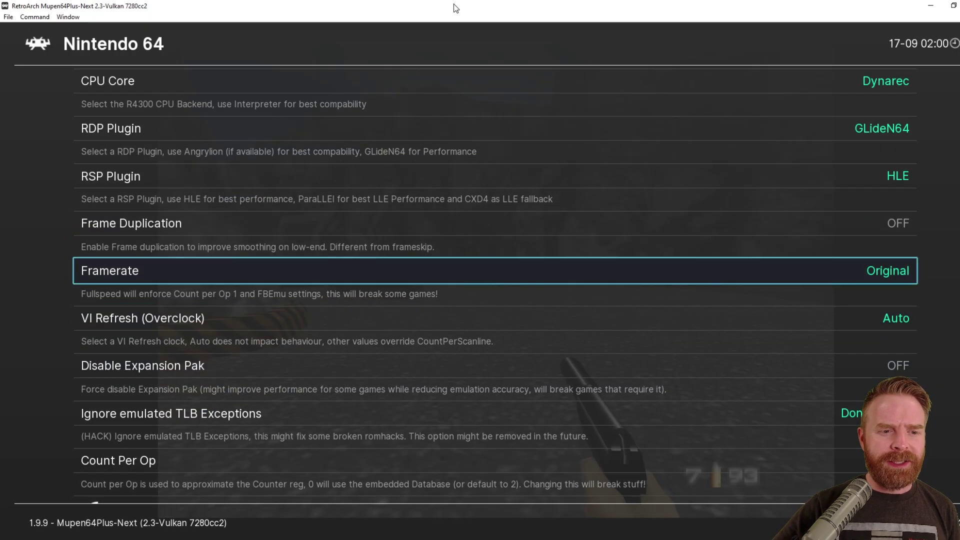
pyautogui.press('Up')
pyautogui.press('Up')
pyautogui.press('Up')
pyautogui.press('Up')
pyautogui.press('Up')
pyautogui.press('Up')
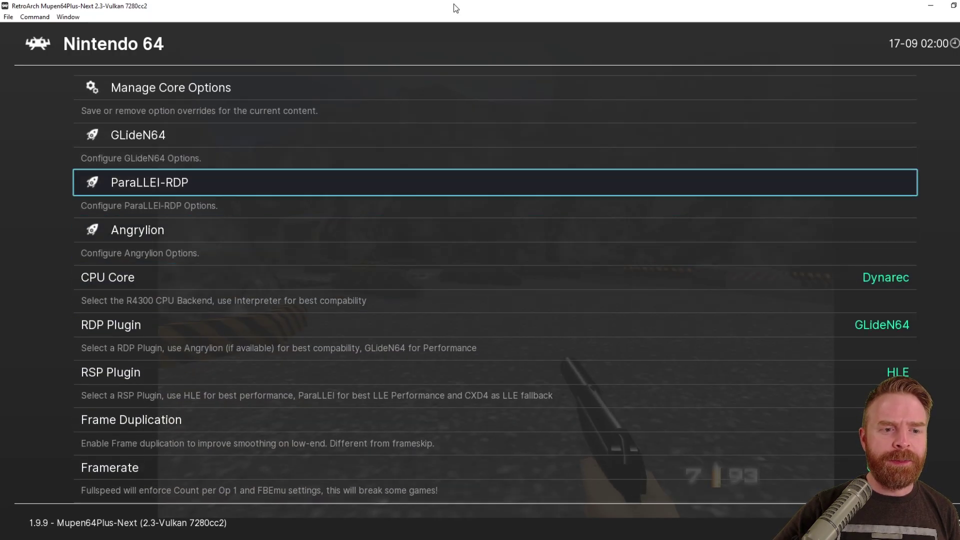
pyautogui.press('Up')
pyautogui.press('Return')
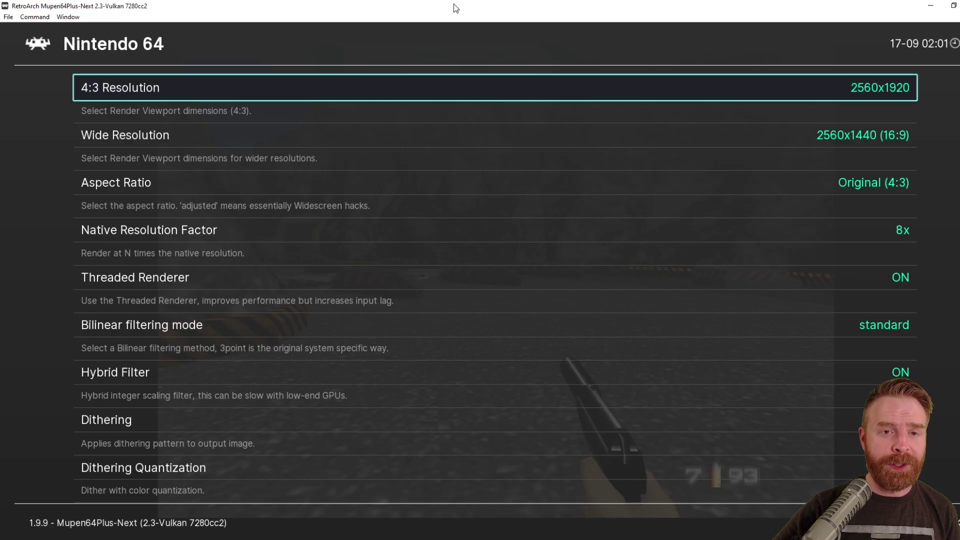
pyautogui.press('Down')
pyautogui.press('Down')
pyautogui.press('Down')
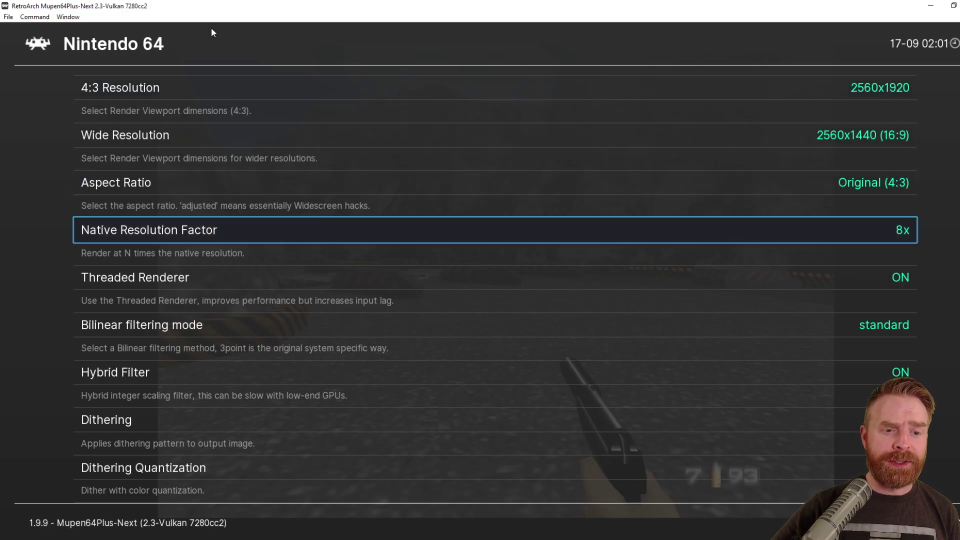
pyautogui.press('Return')
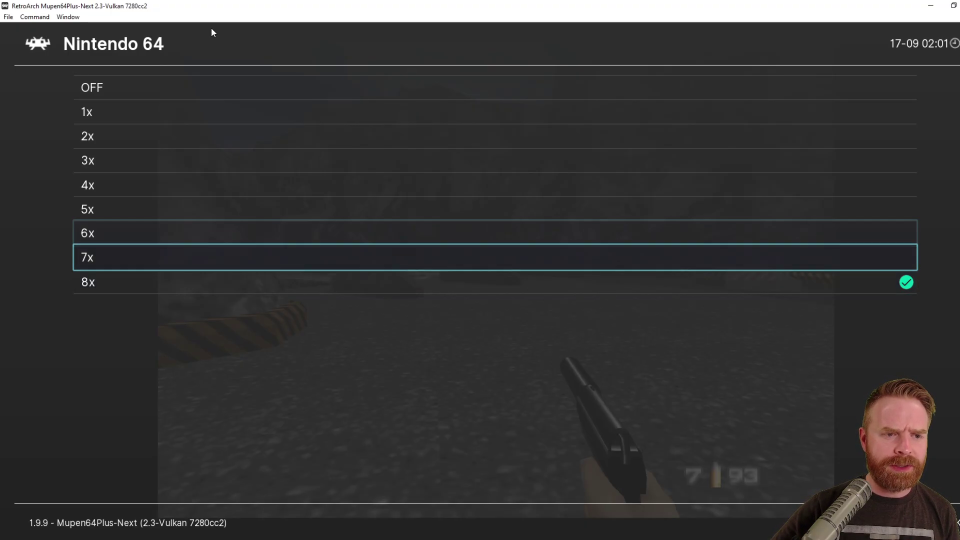
pyautogui.press('Up')
pyautogui.press('BackSpace')
pyautogui.press('Up')
pyautogui.press('Up')
pyautogui.press('Up')
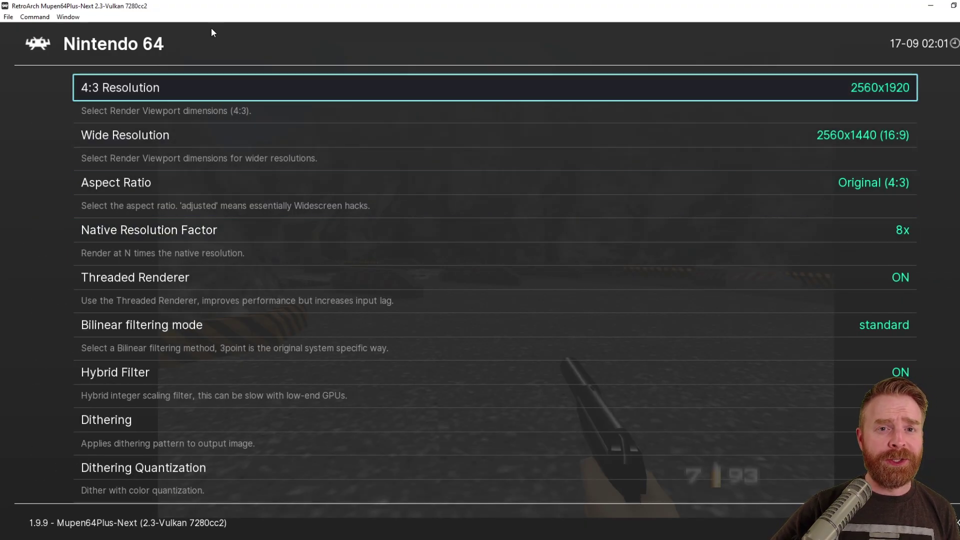
# Step: Leave the GLideN64 Texture filter at None and bring up Texture Enhancement, currently X2
pyautogui.press('Down')
pyautogui.press('Down')
pyautogui.press('Down')
pyautogui.press('Down')
pyautogui.press('Down')
pyautogui.press('Down')
pyautogui.press('Down')
pyautogui.press('Down')
pyautogui.press('Down')
pyautogui.press('Down')
pyautogui.press('Down')
pyautogui.press('Down')
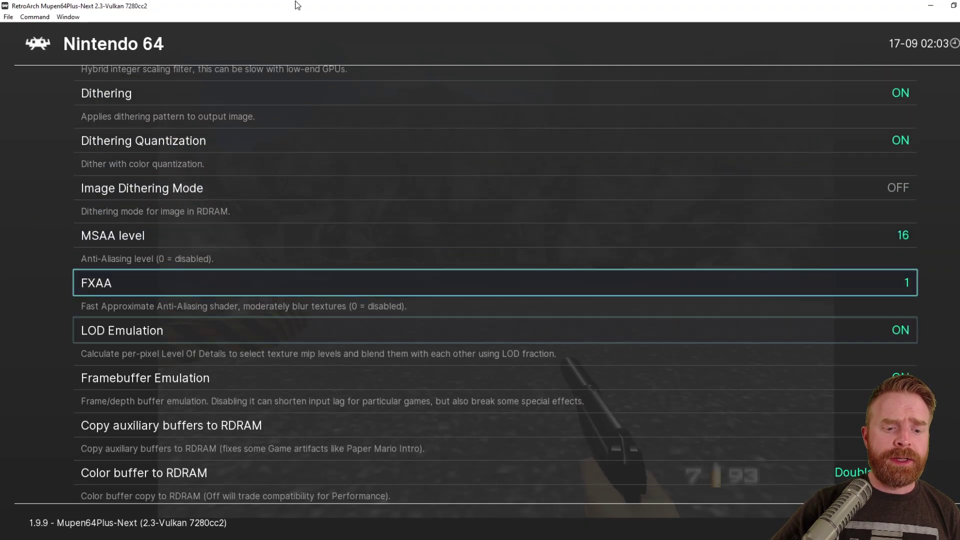
pyautogui.press('Down')
pyautogui.press('Down')
pyautogui.press('Down')
pyautogui.press('Down')
pyautogui.press('Down')
pyautogui.press('Down')
pyautogui.press('Down')
pyautogui.press('Down')
pyautogui.press('Down')
pyautogui.press('Down')
pyautogui.press('Down')
pyautogui.press('Down')
pyautogui.press('Down')
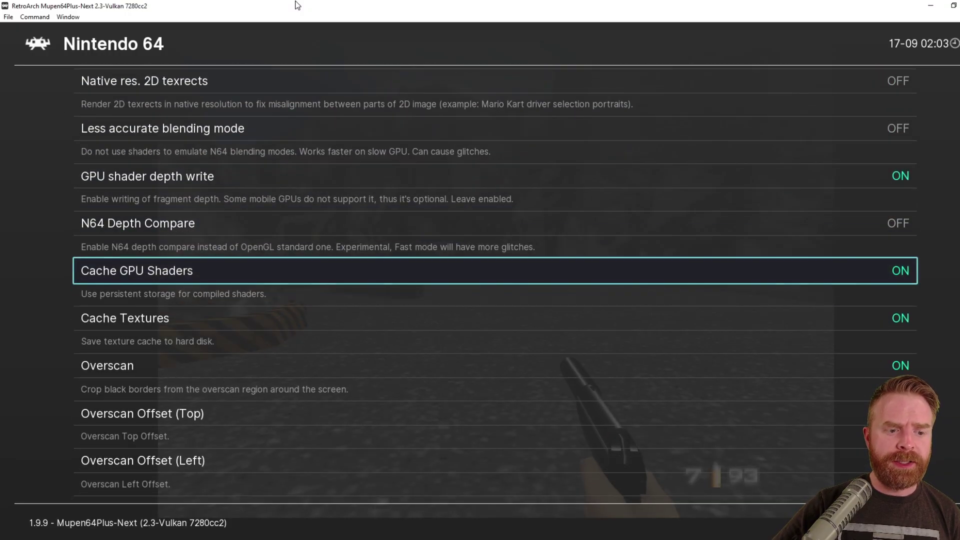
pyautogui.press('Down')
pyautogui.press('Down')
pyautogui.press('Down')
pyautogui.press('Down')
pyautogui.press('Down')
pyautogui.press('Down')
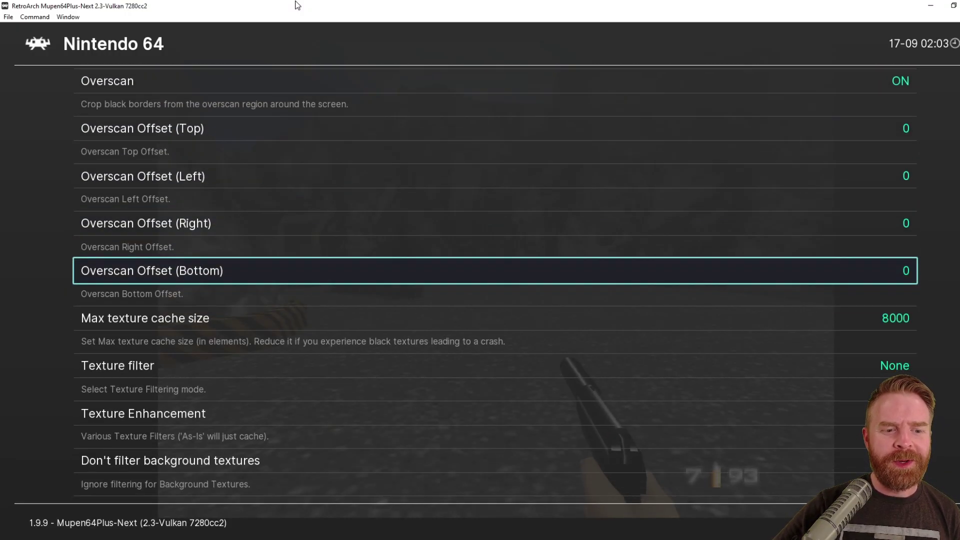
pyautogui.press('Down')
pyautogui.press('Down')
pyautogui.press('Return')
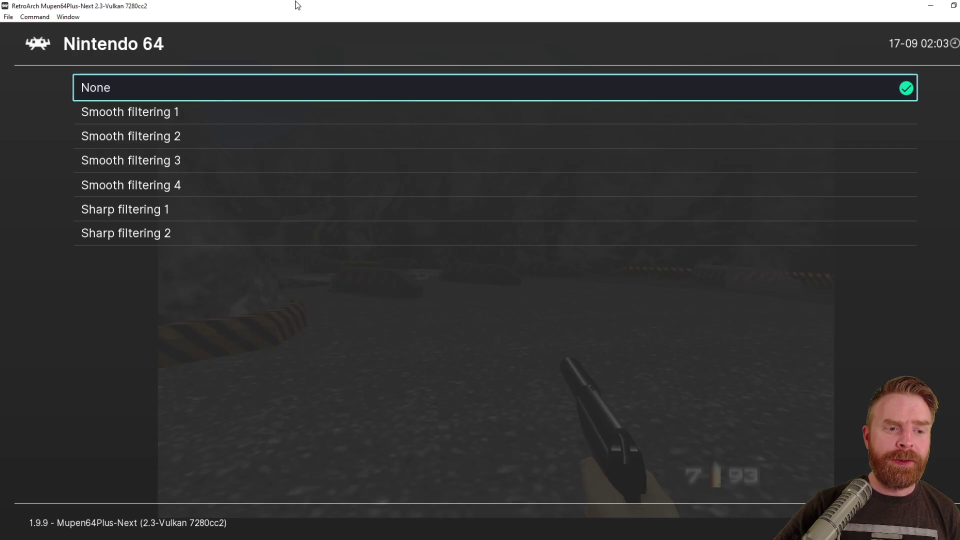
pyautogui.press('Return')
pyautogui.press('Down')
pyautogui.press('Return')
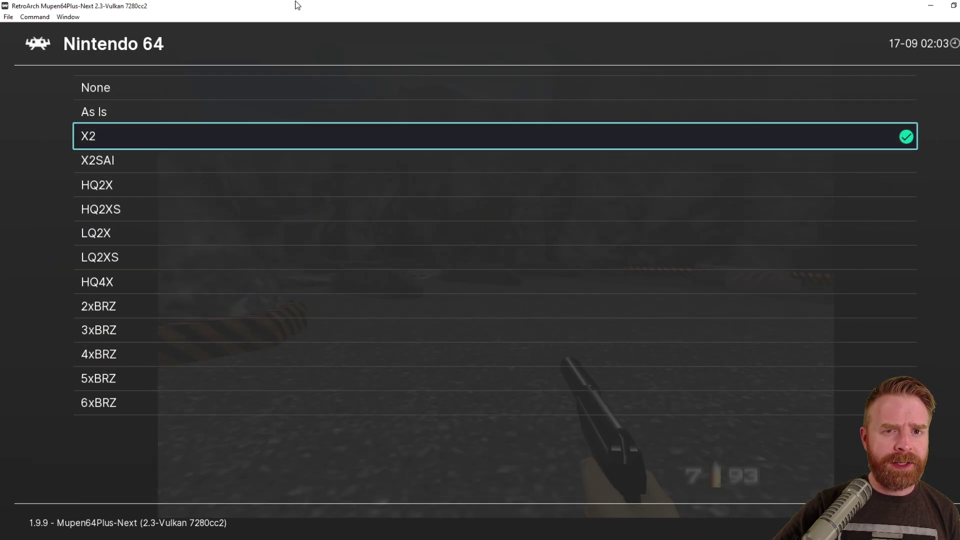
# Step: Back out to the Quick Menu and open Controls, then Port 1 Controls button mappings
pyautogui.press('BackSpace')
pyautogui.press('BackSpace')
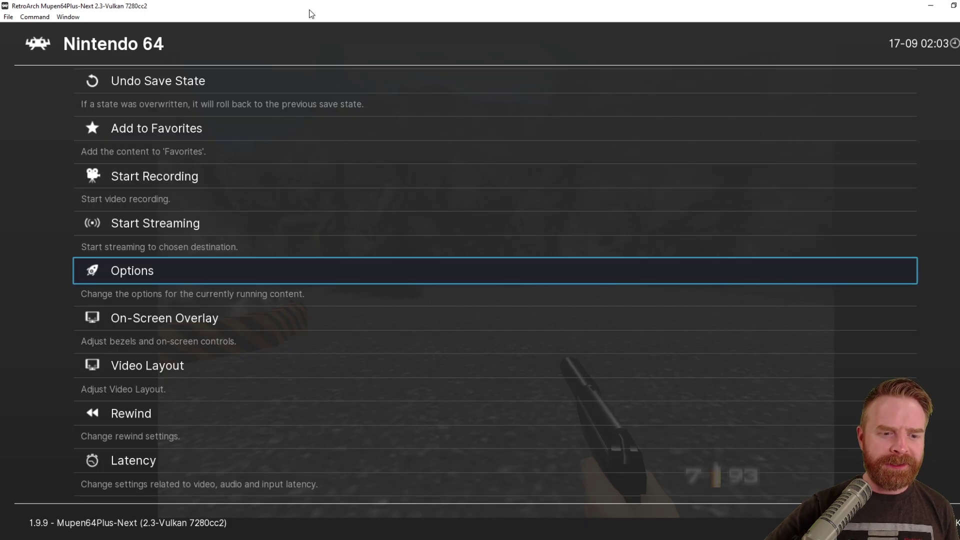
pyautogui.press('Up')
pyautogui.press('Up')
pyautogui.press('Up')
pyautogui.press('Up')
pyautogui.press('Up')
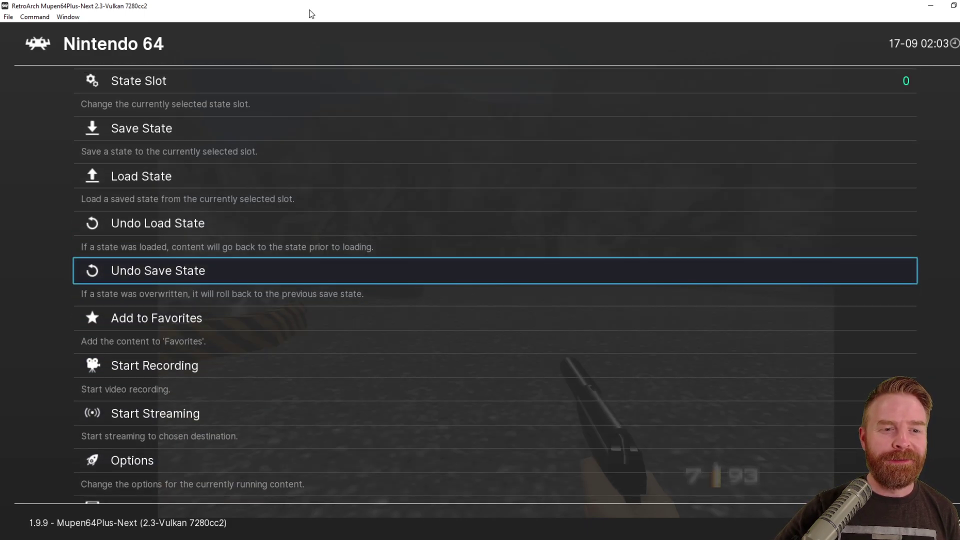
pyautogui.press('Up')
pyautogui.press('Up')
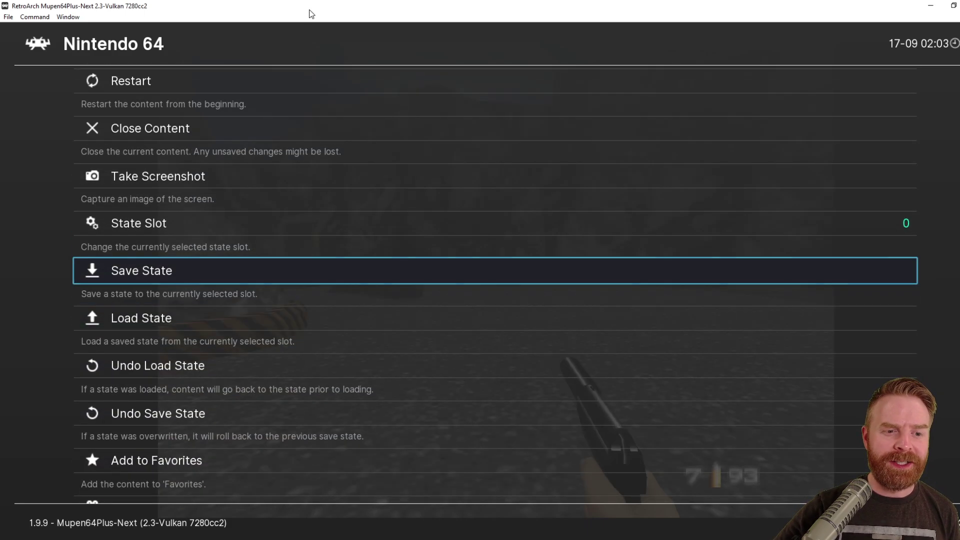
pyautogui.press('Down')
pyautogui.press('Down')
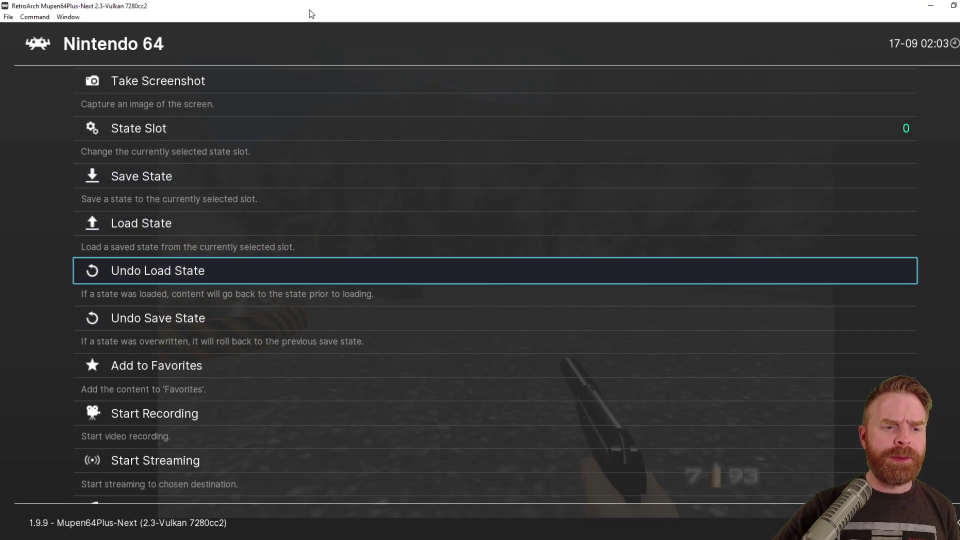
pyautogui.press('Down')
pyautogui.press('Down')
pyautogui.press('Down')
pyautogui.press('Down')
pyautogui.press('Down')
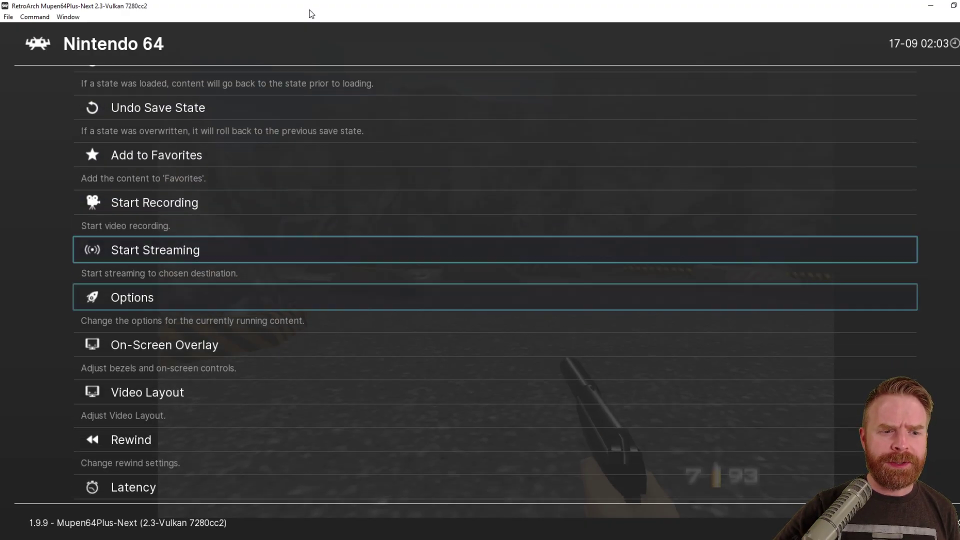
pyautogui.press('Down')
pyautogui.press('Down')
pyautogui.press('Down')
pyautogui.press('Down')
pyautogui.press('Down')
pyautogui.press('Return')
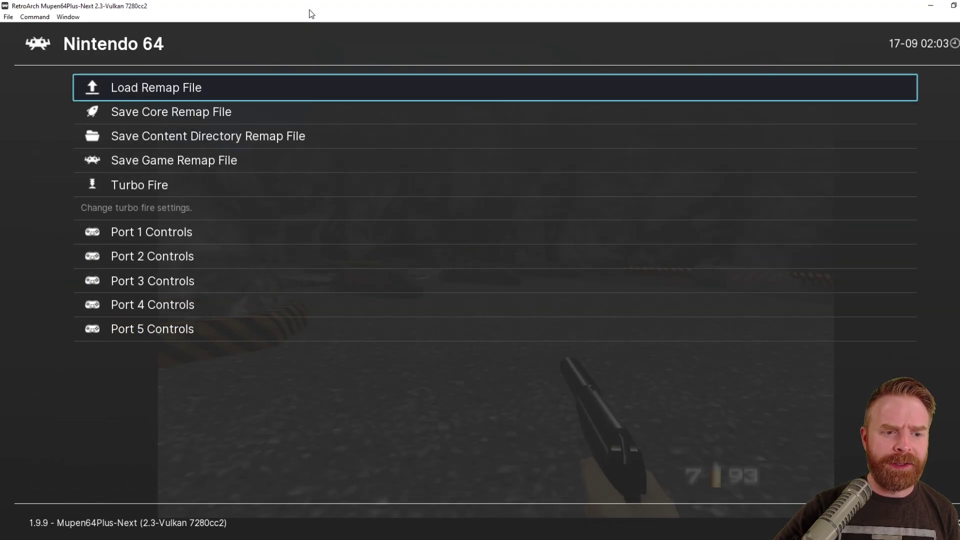
pyautogui.press('Down')
pyautogui.press('Down')
pyautogui.press('Down')
pyautogui.press('Down')
pyautogui.press('Down')
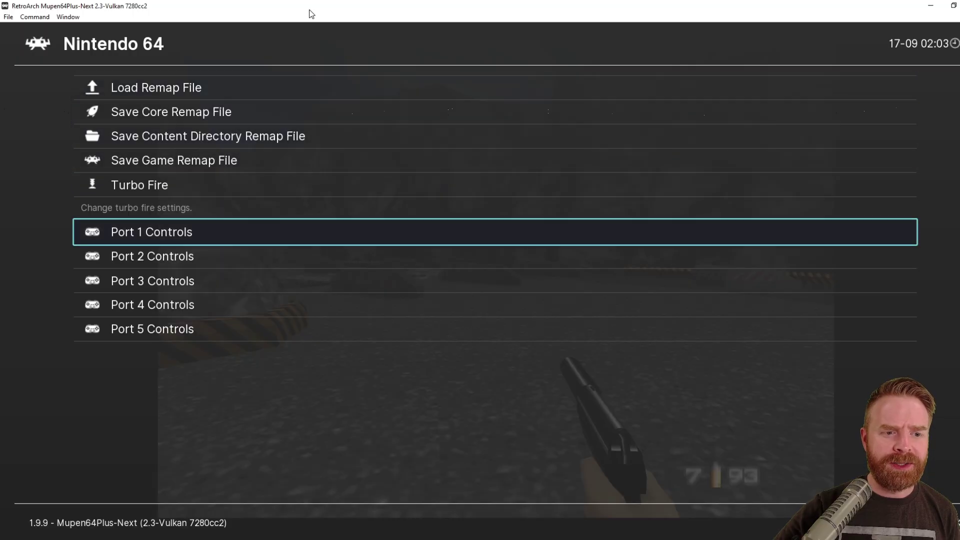
pyautogui.press('Return')
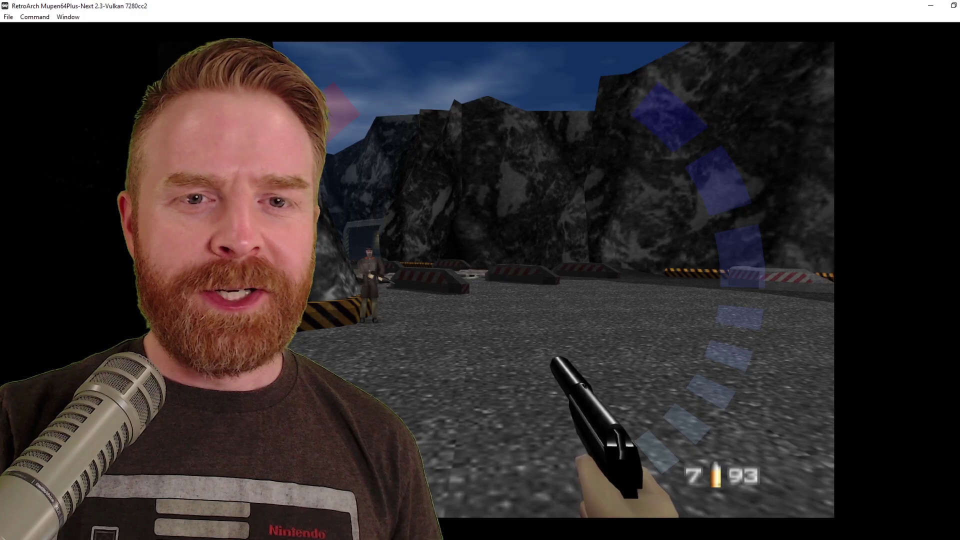